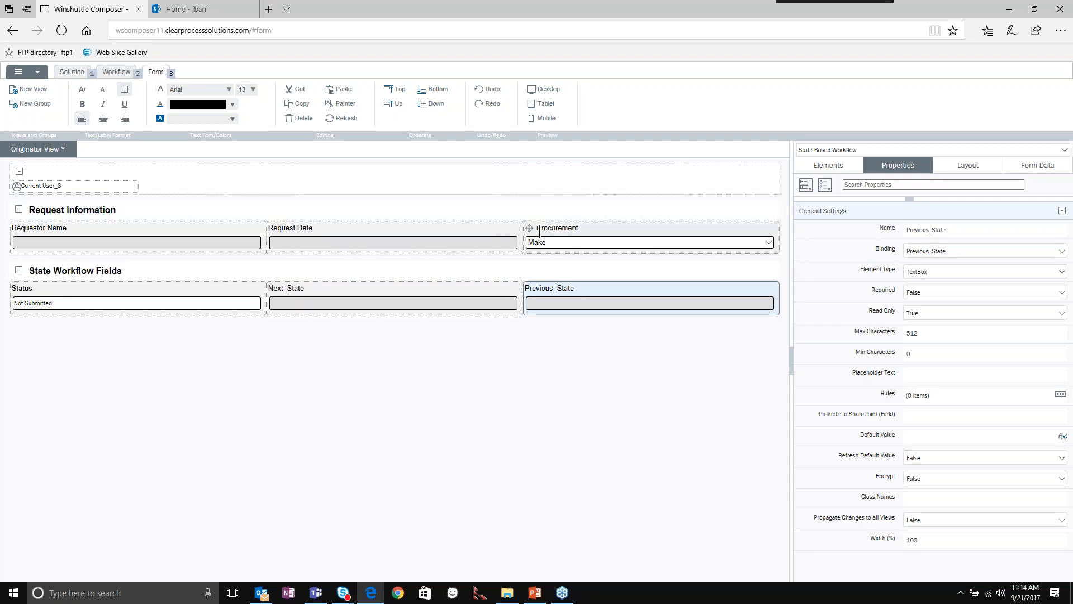
- Review the Procurement field's Set State rule without changing it, and check the Next_State field's properties
{"action": "left_click", "coordinate": [556, 246]}
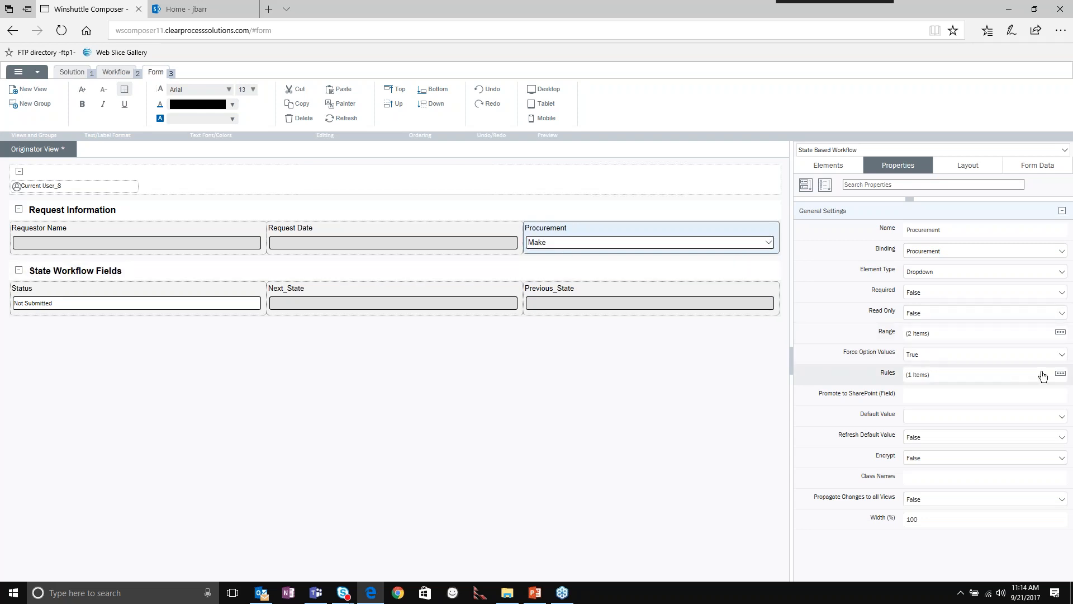
{"action": "left_click", "coordinate": [1060, 374]}
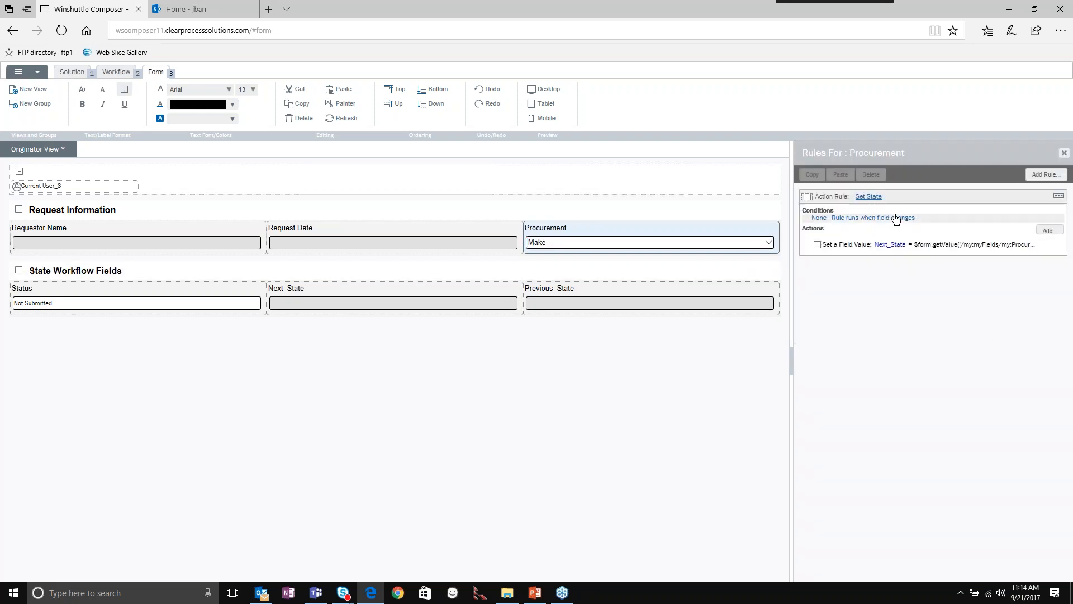
{"action": "left_click", "coordinate": [864, 197]}
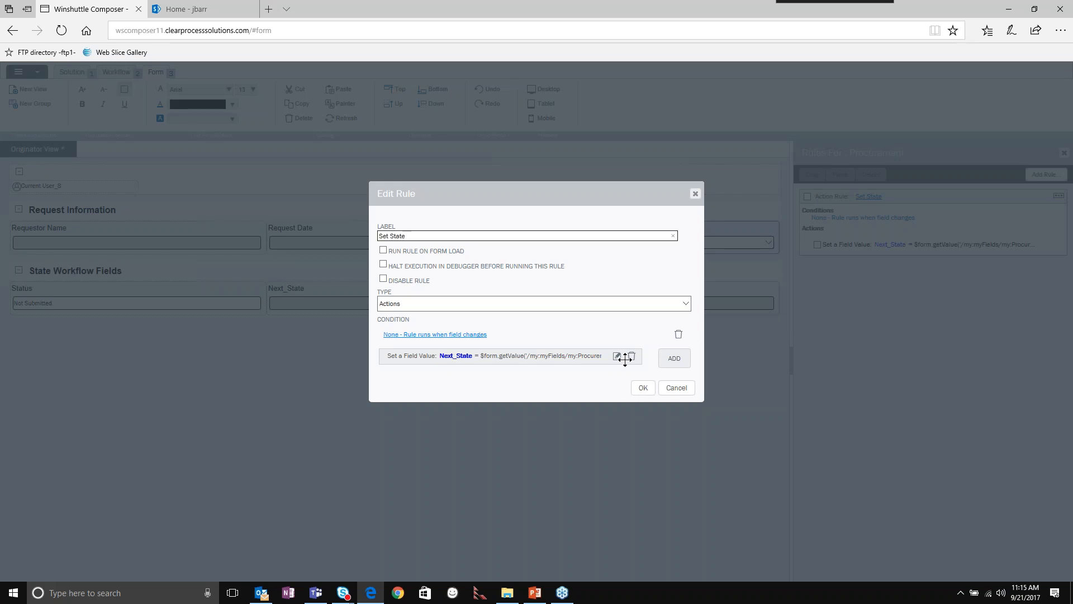
{"action": "left_click", "coordinate": [677, 388]}
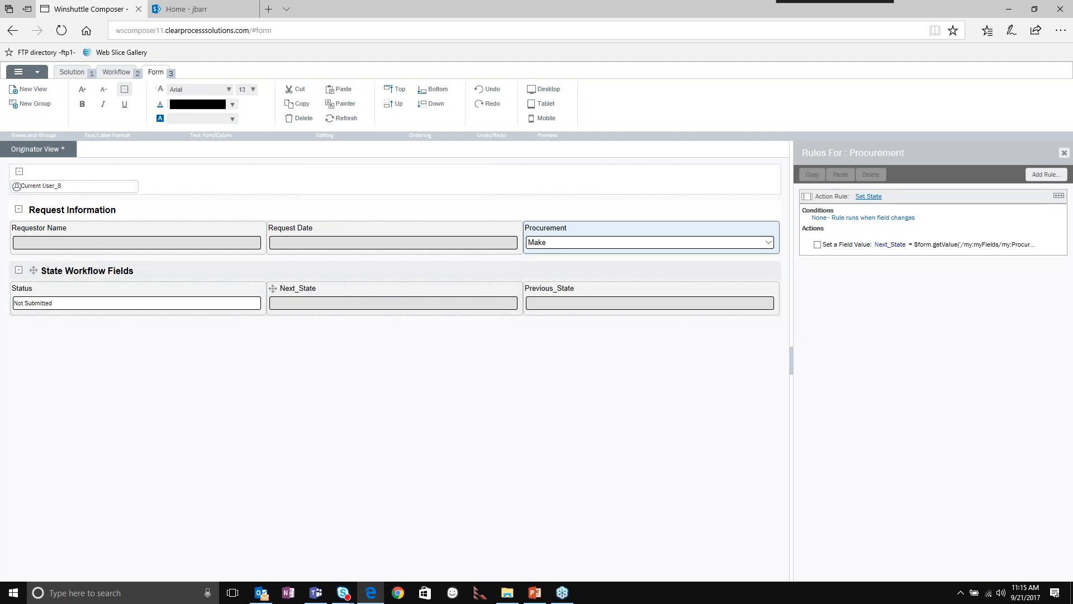
{"action": "left_click", "coordinate": [315, 304]}
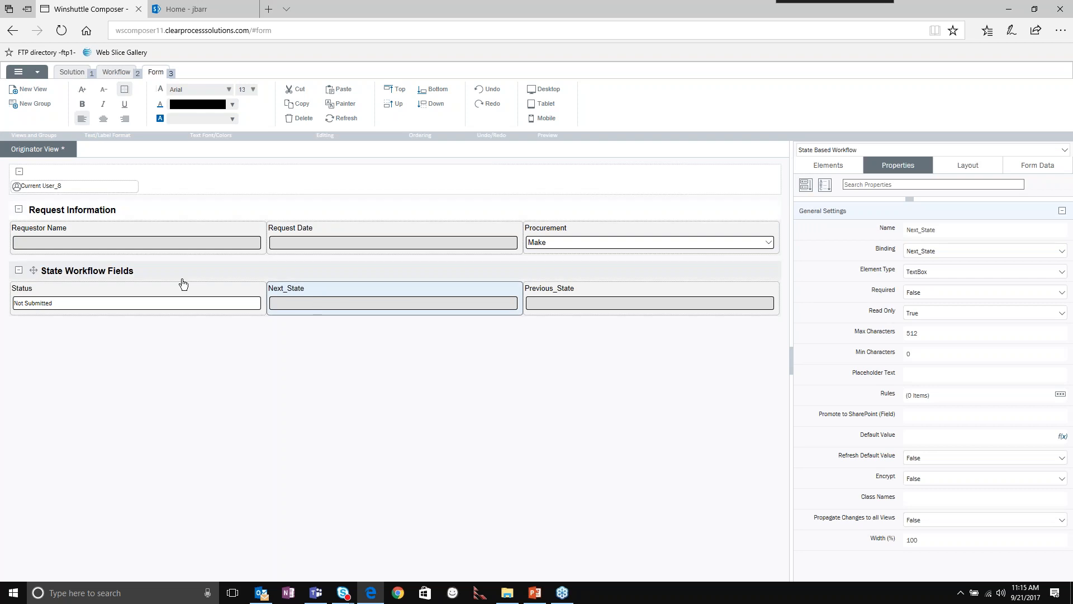
- Go to the workflow design and review the Main loop's properties and available loop types
{"action": "left_click", "coordinate": [117, 75]}
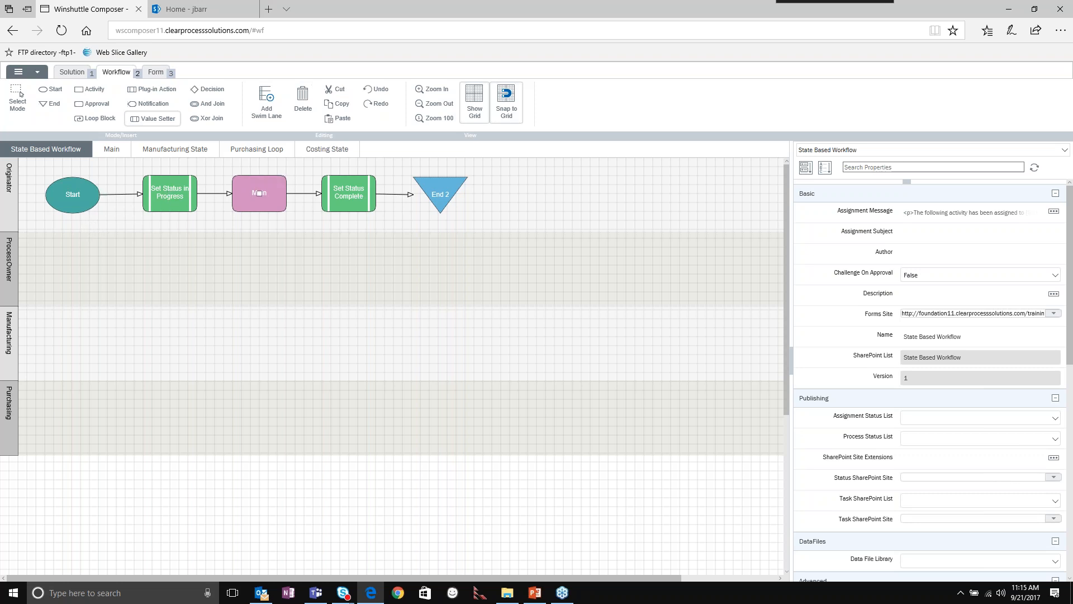
{"action": "left_click", "coordinate": [260, 180]}
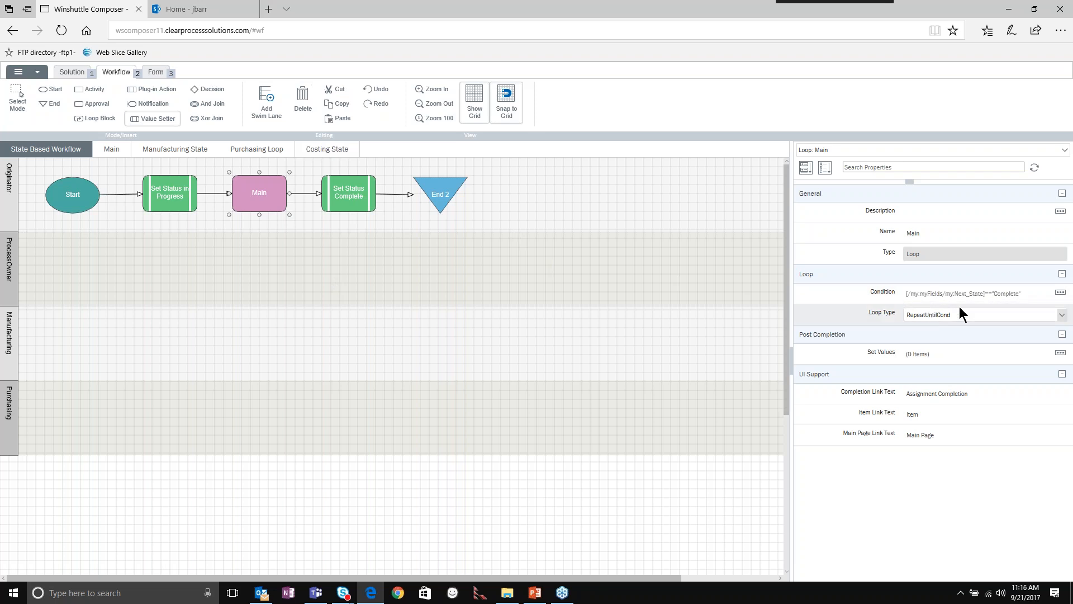
{"action": "left_click", "coordinate": [937, 316]}
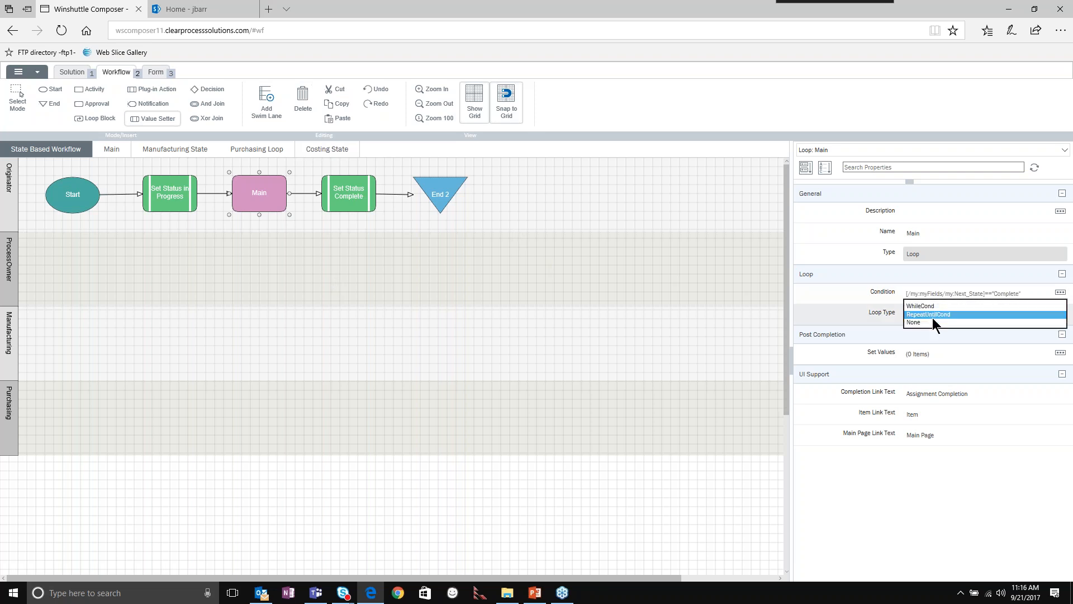
{"action": "left_click", "coordinate": [619, 297]}
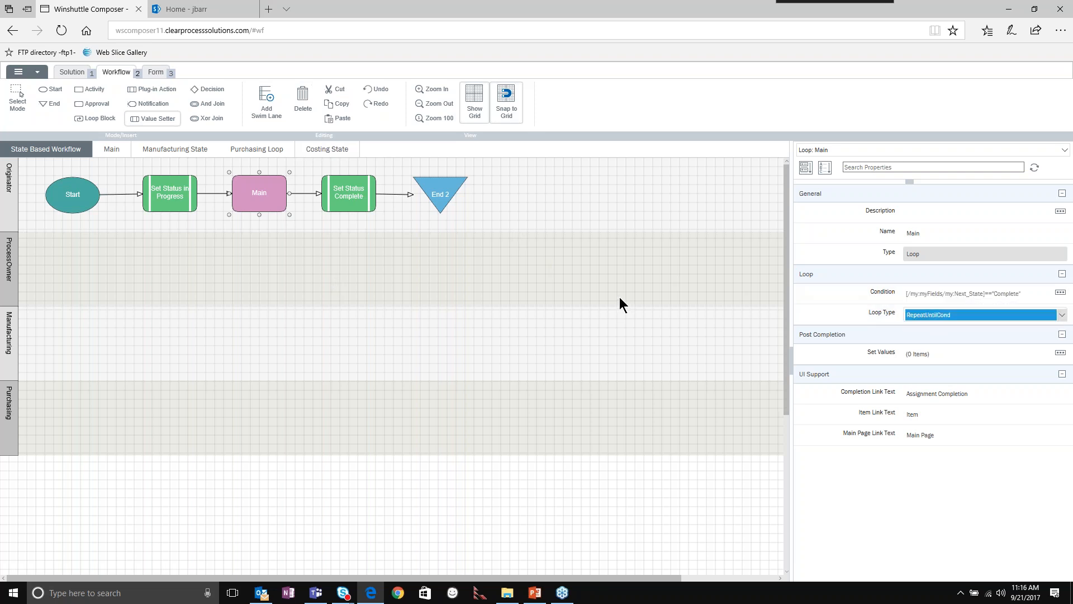
{"action": "left_click", "coordinate": [619, 296]}
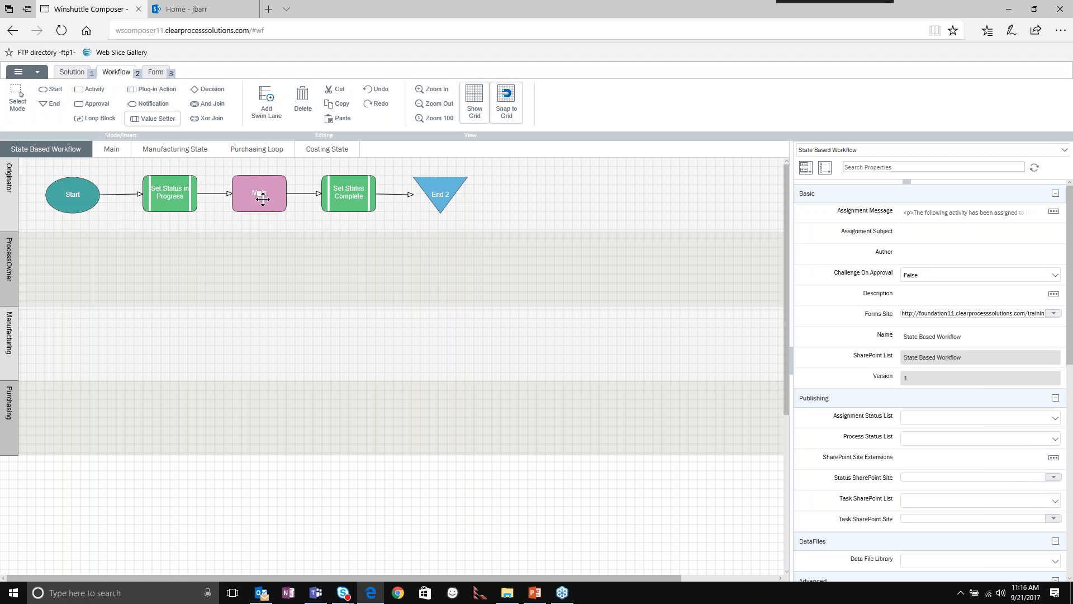
- Inspect the Set Status in Progress, Main and Set Status Complete nodes in workflow order
{"action": "left_click", "coordinate": [170, 192]}
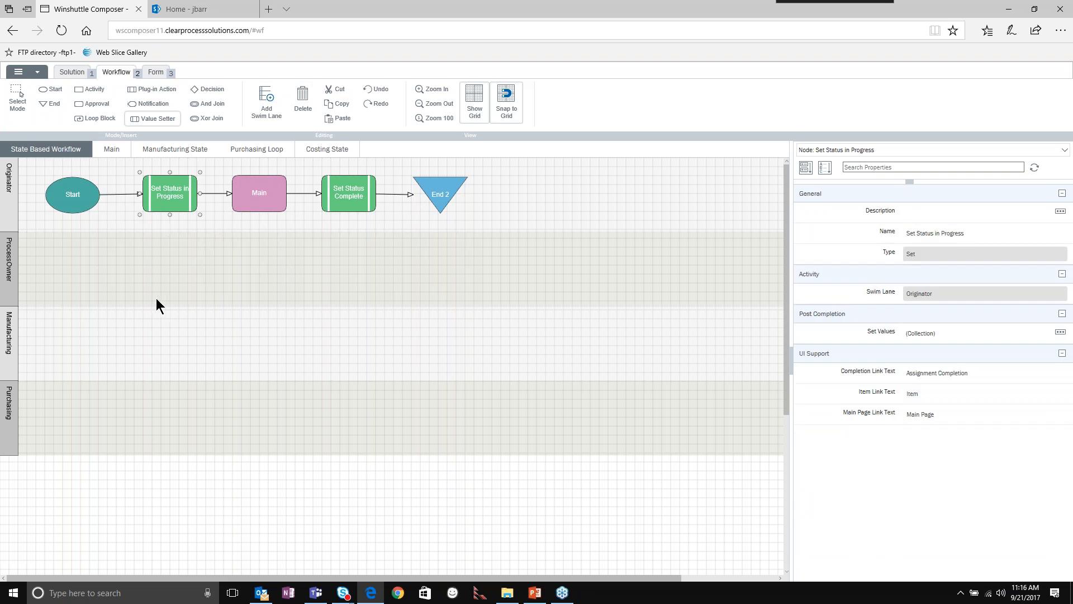
{"action": "left_click", "coordinate": [256, 191]}
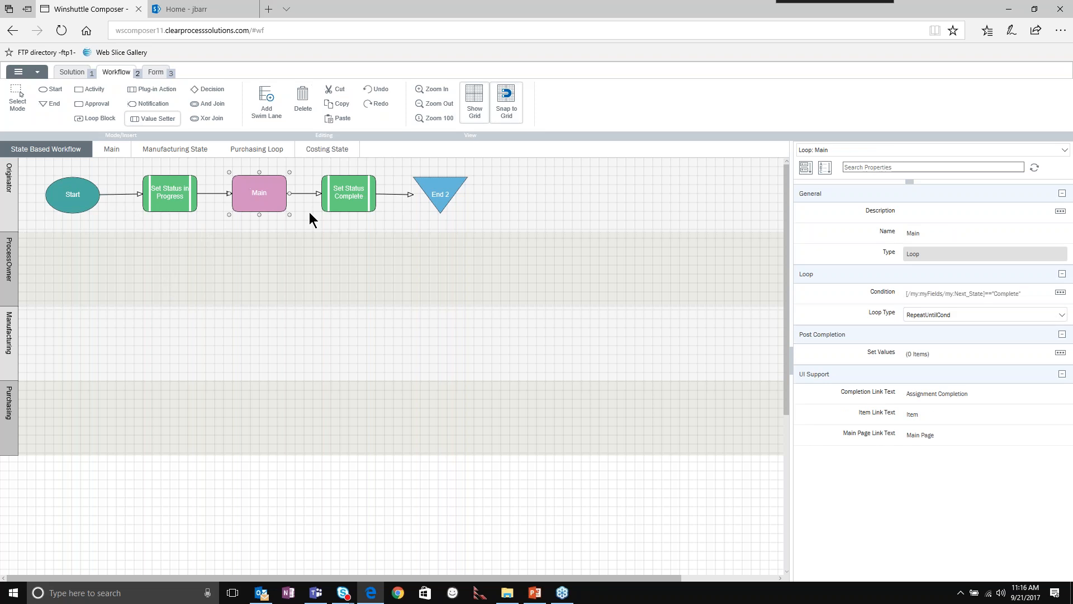
{"action": "left_click", "coordinate": [347, 193]}
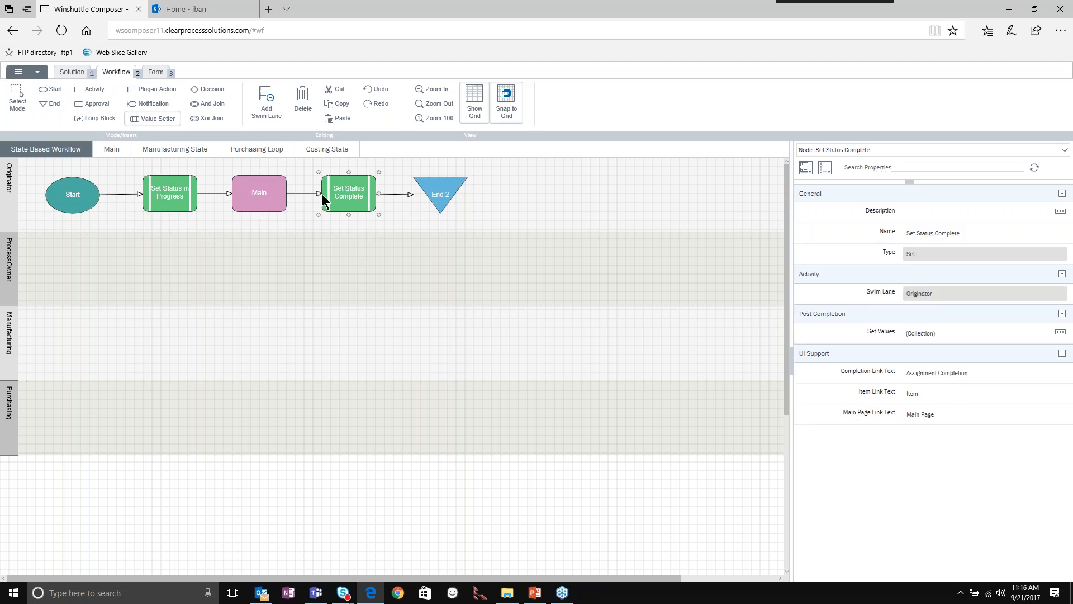
- Examine the Main loop's exit condition expression on Next_State and leave it unchanged
{"action": "left_click", "coordinate": [265, 186]}
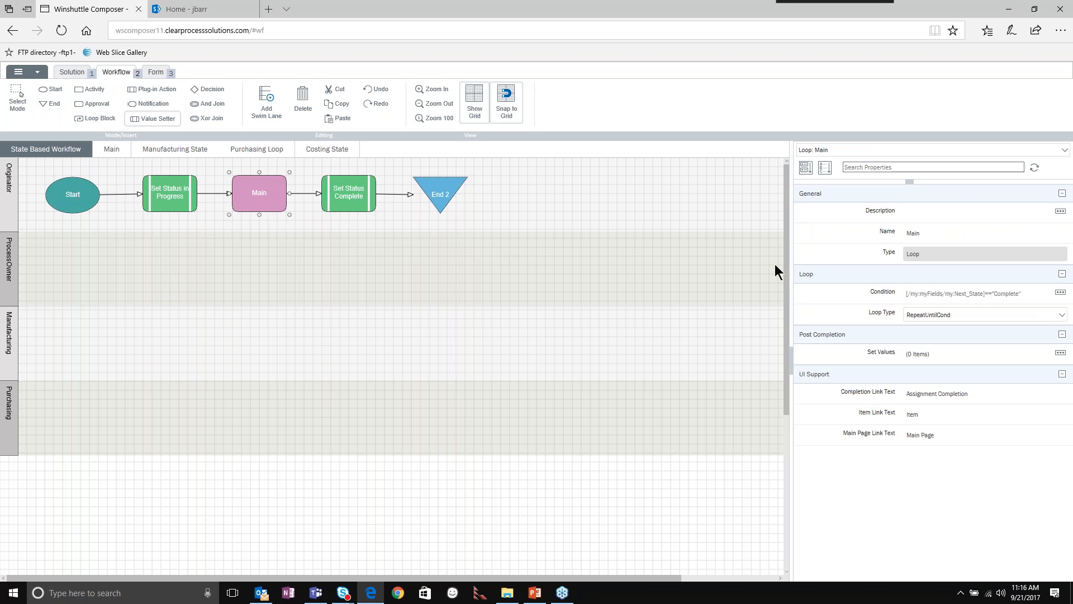
{"action": "left_click", "coordinate": [1061, 294]}
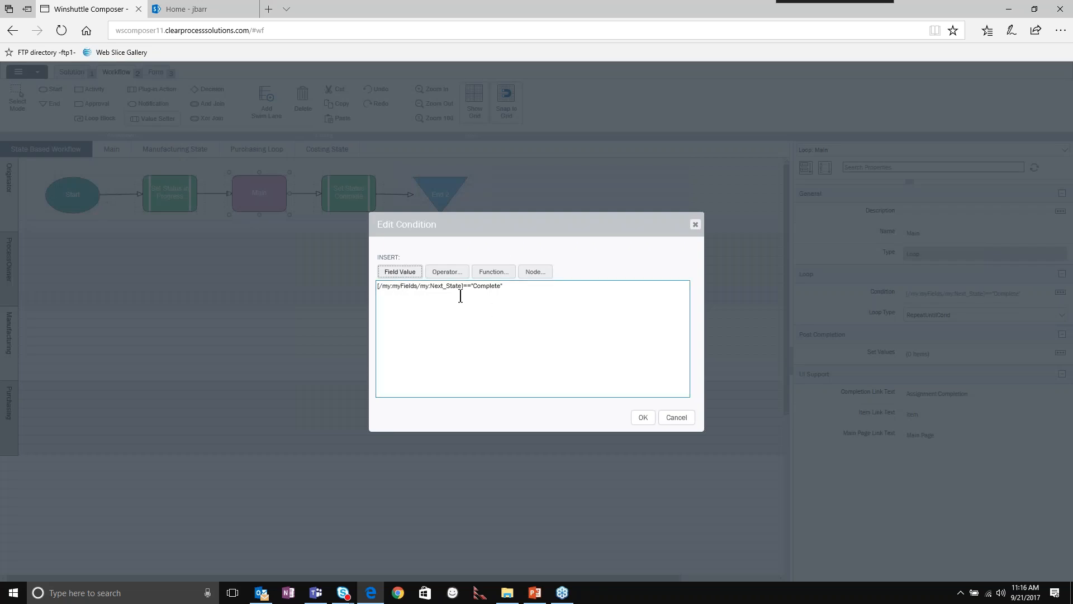
{"action": "left_click_drag", "start_coordinate": [500, 287], "coordinate": [472, 288]}
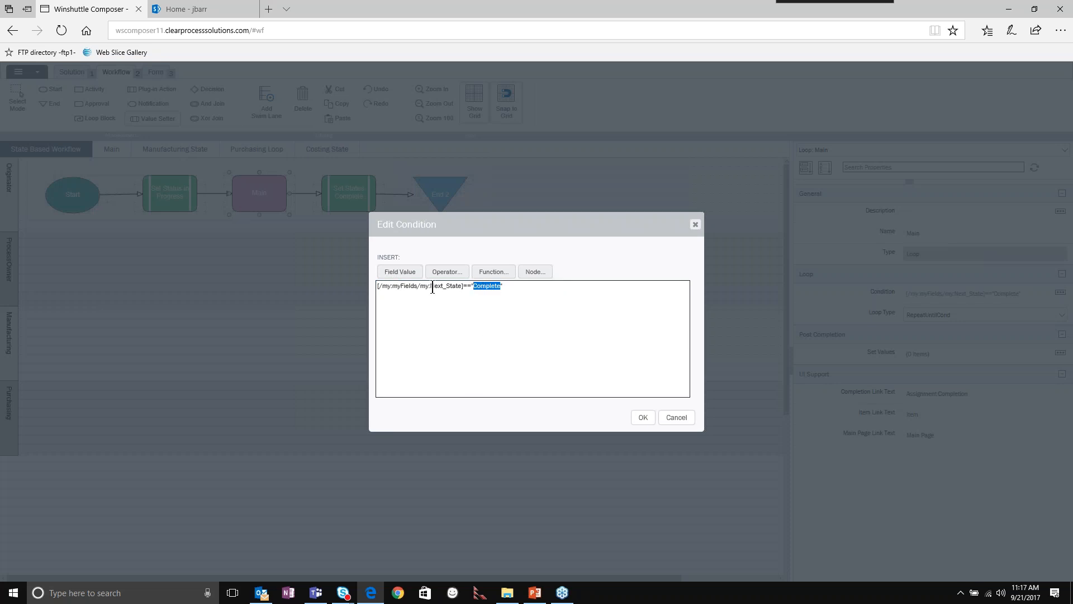
{"action": "left_click_drag", "start_coordinate": [431, 287], "coordinate": [495, 289]}
{"action": "left_click", "coordinate": [673, 417]}
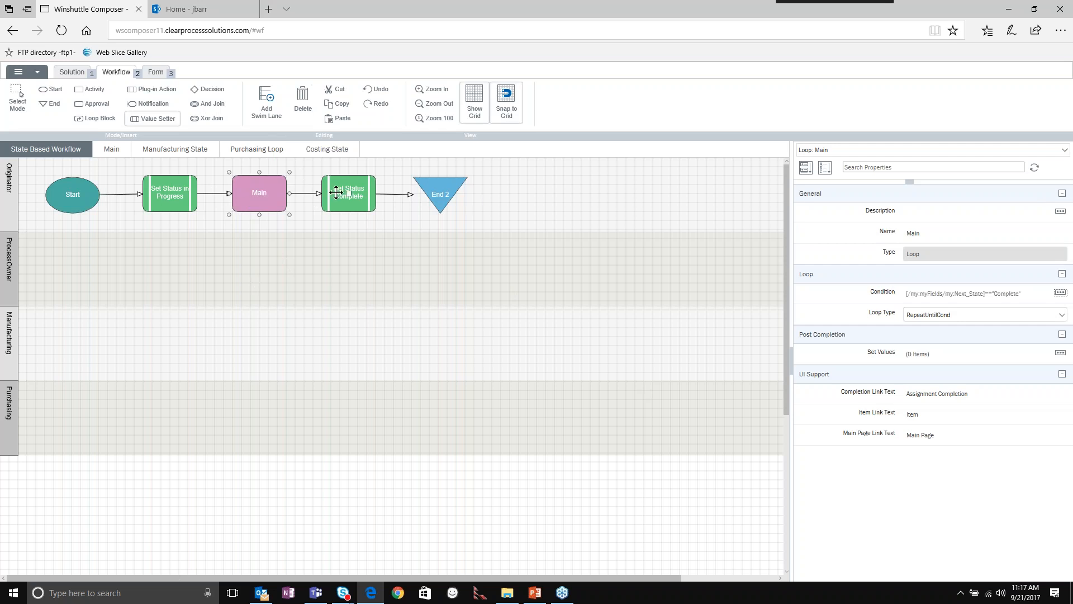
- Open the Main loop's contents and examine the decision node, its Make, Purchase and Costing branches, and the Xor join
{"action": "double_click", "coordinate": [267, 183]}
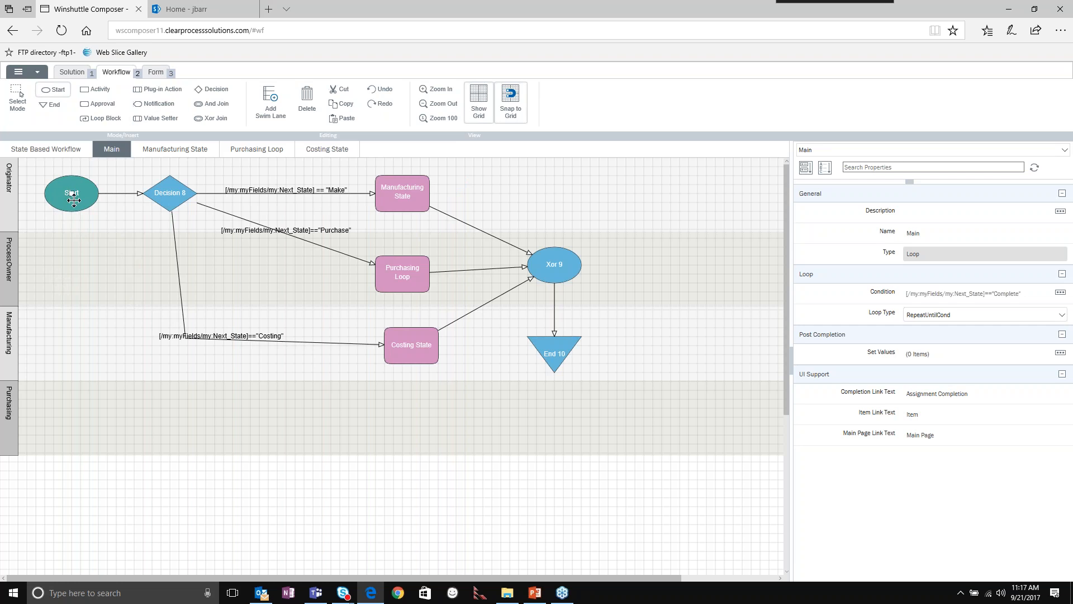
{"action": "left_click", "coordinate": [175, 188]}
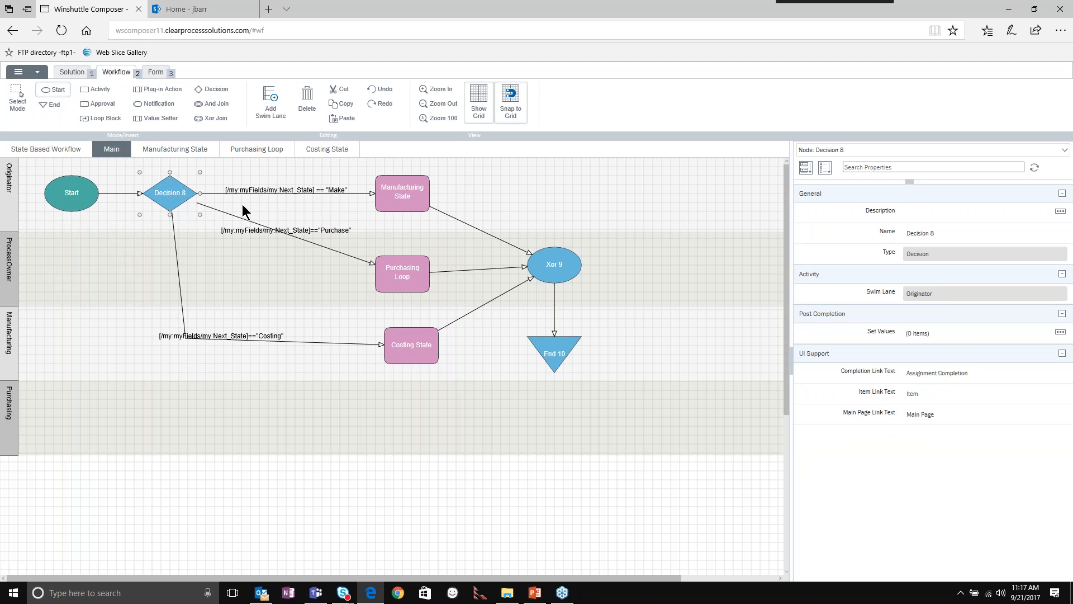
{"action": "left_click", "coordinate": [300, 188]}
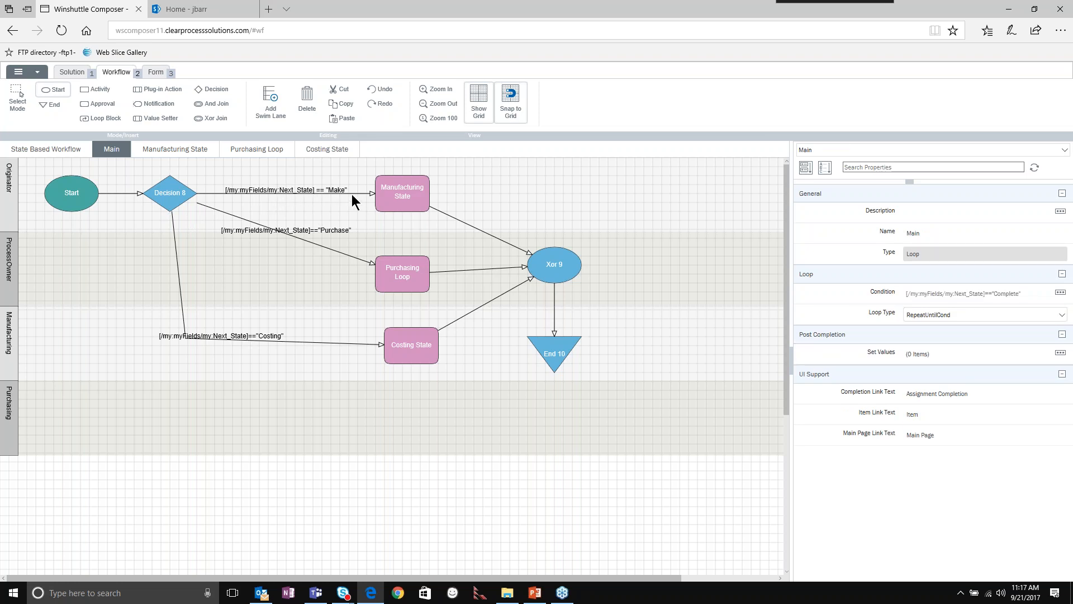
{"action": "left_click", "coordinate": [412, 185]}
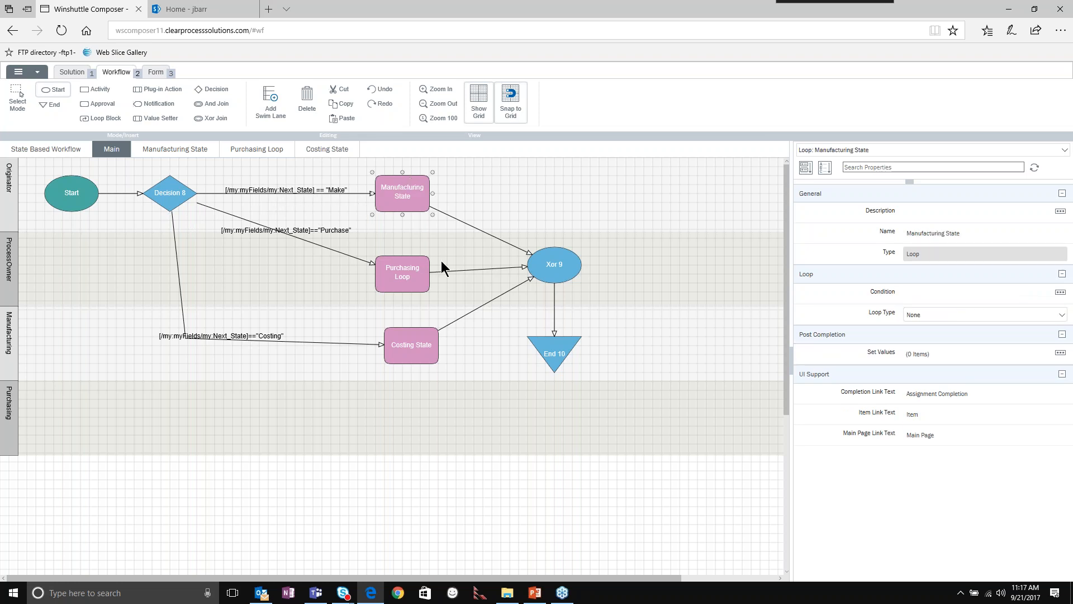
{"action": "left_click", "coordinate": [284, 246]}
{"action": "left_click", "coordinate": [411, 269]}
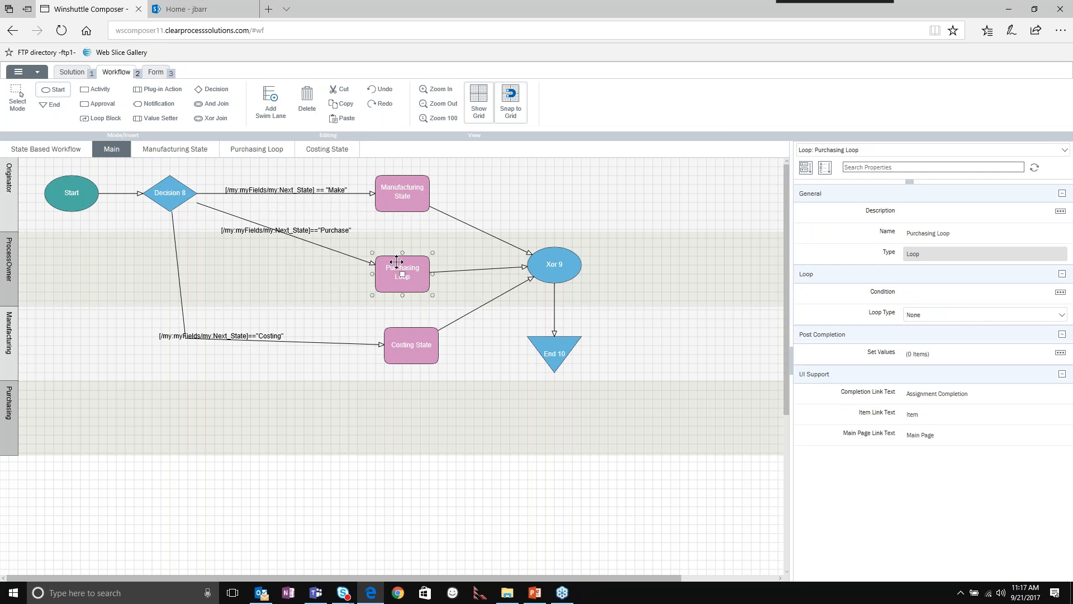
{"action": "left_click", "coordinate": [235, 345]}
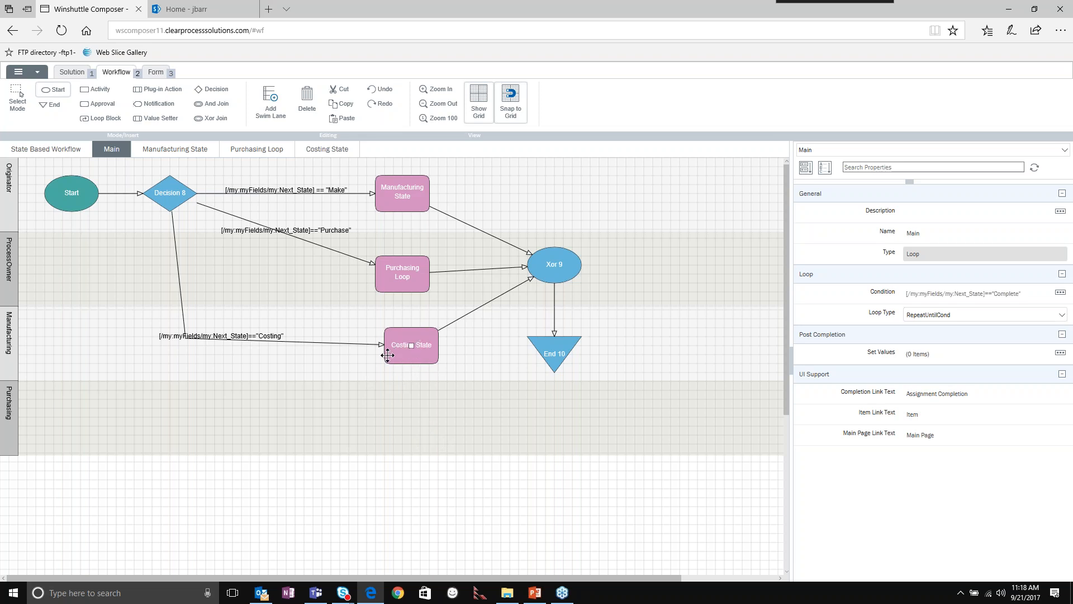
{"action": "left_click", "coordinate": [550, 275]}
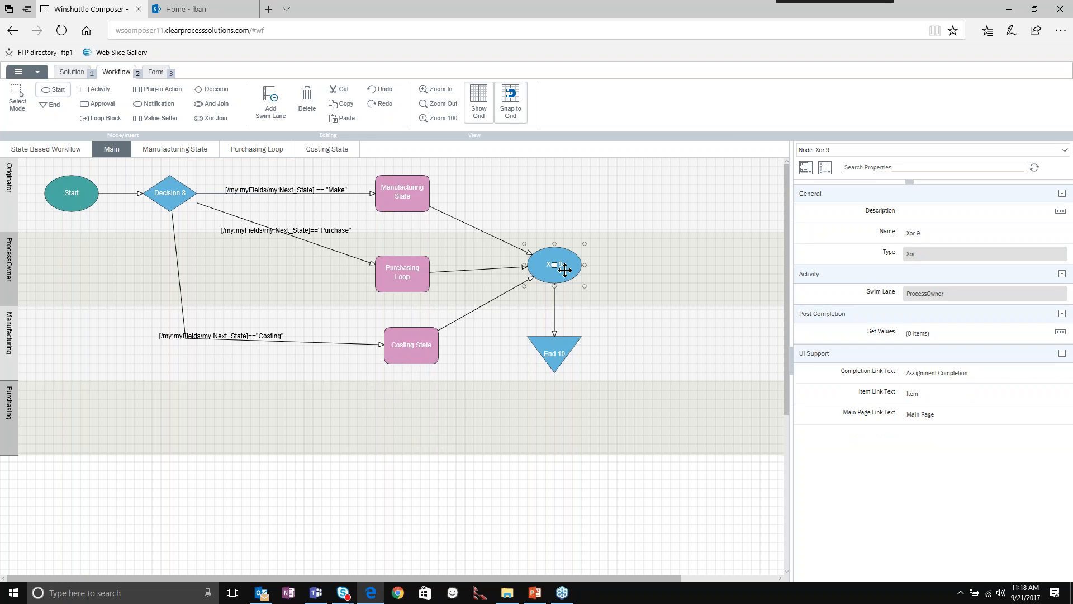
- Trace the path from Manufacturing State through the Xor join to the end node, and check the Main loop's condition
{"action": "left_click", "coordinate": [404, 189]}
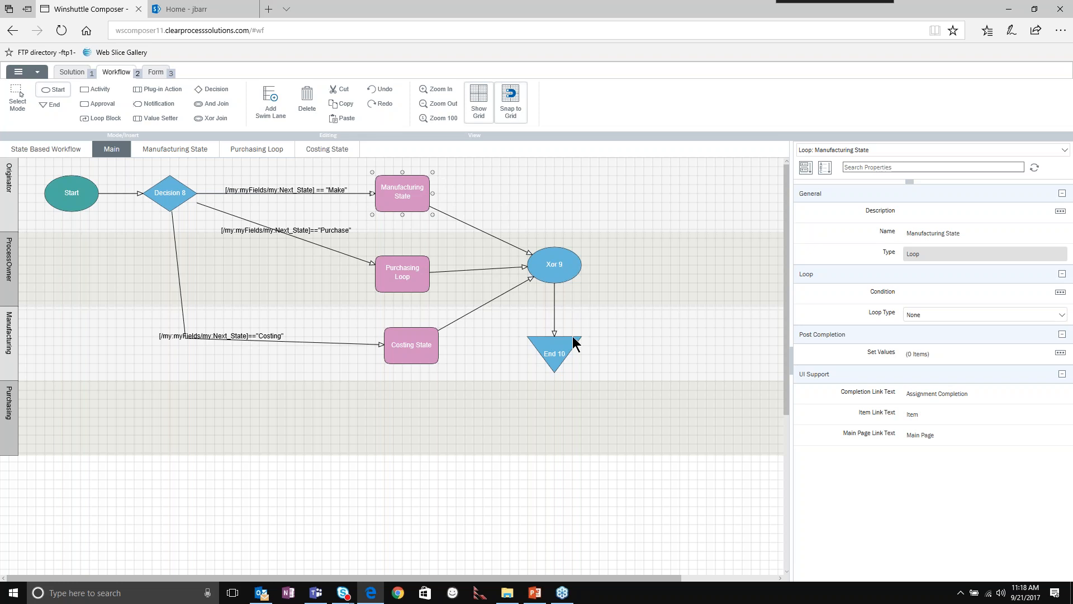
{"action": "left_click", "coordinate": [557, 265]}
{"action": "left_click", "coordinate": [561, 344]}
{"action": "left_click", "coordinate": [615, 351]}
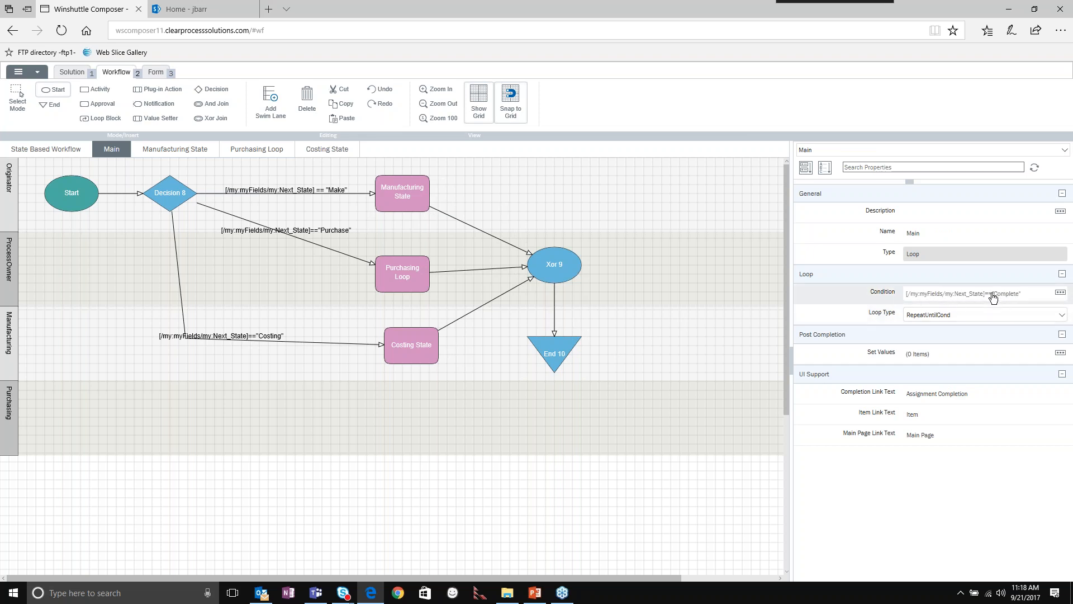
- Compare the states reached from the decision node: Manufacturing State, Costing State and Purchasing Loop
{"action": "left_click", "coordinate": [184, 190]}
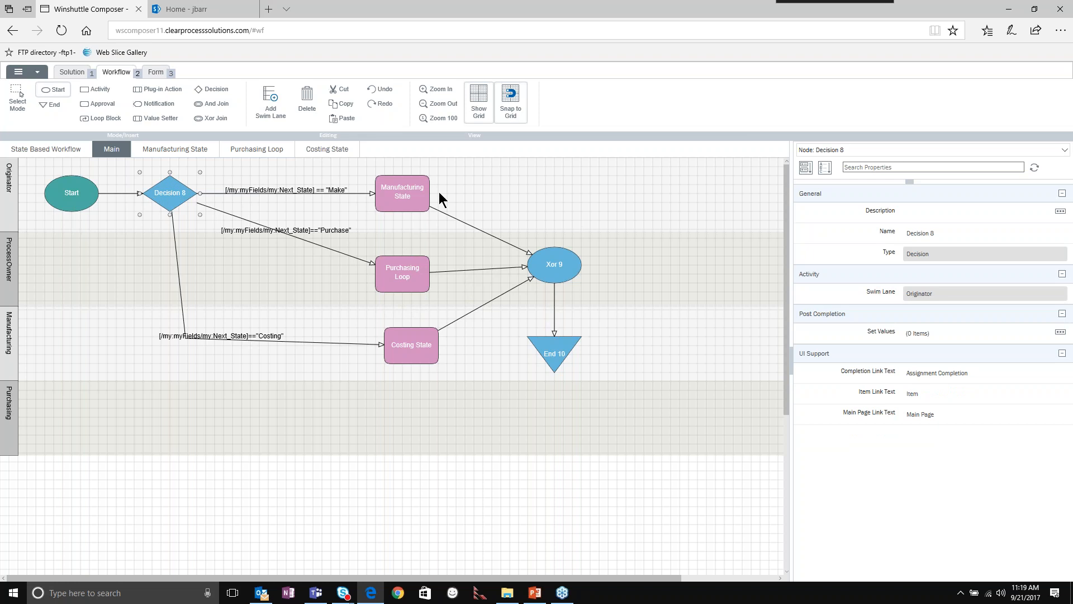
{"action": "left_click", "coordinate": [410, 185]}
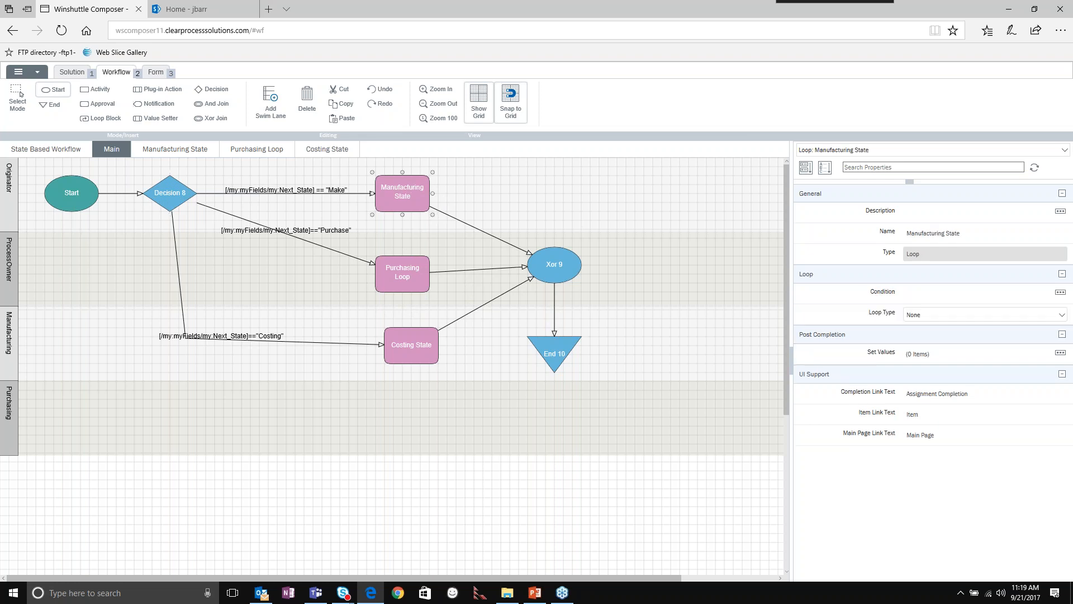
{"action": "left_click", "coordinate": [414, 347]}
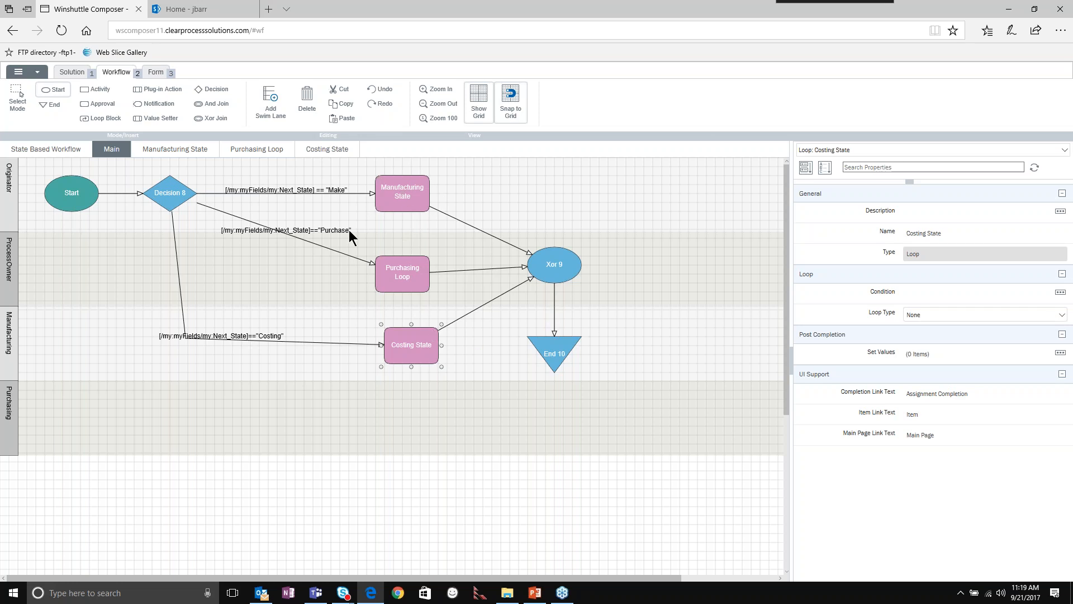
{"action": "left_click", "coordinate": [408, 187]}
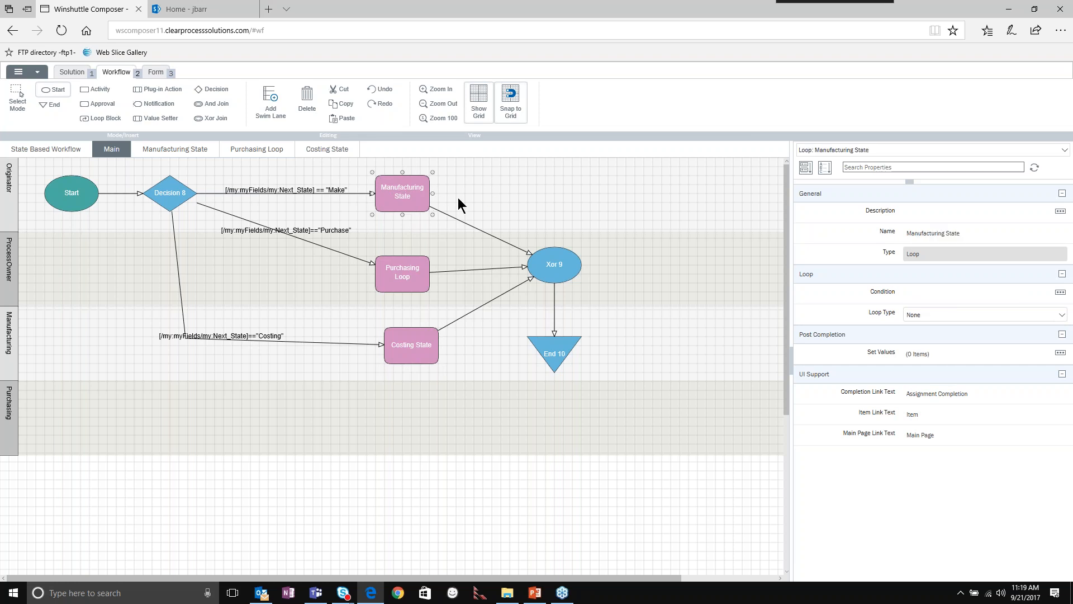
{"action": "left_click", "coordinate": [415, 271]}
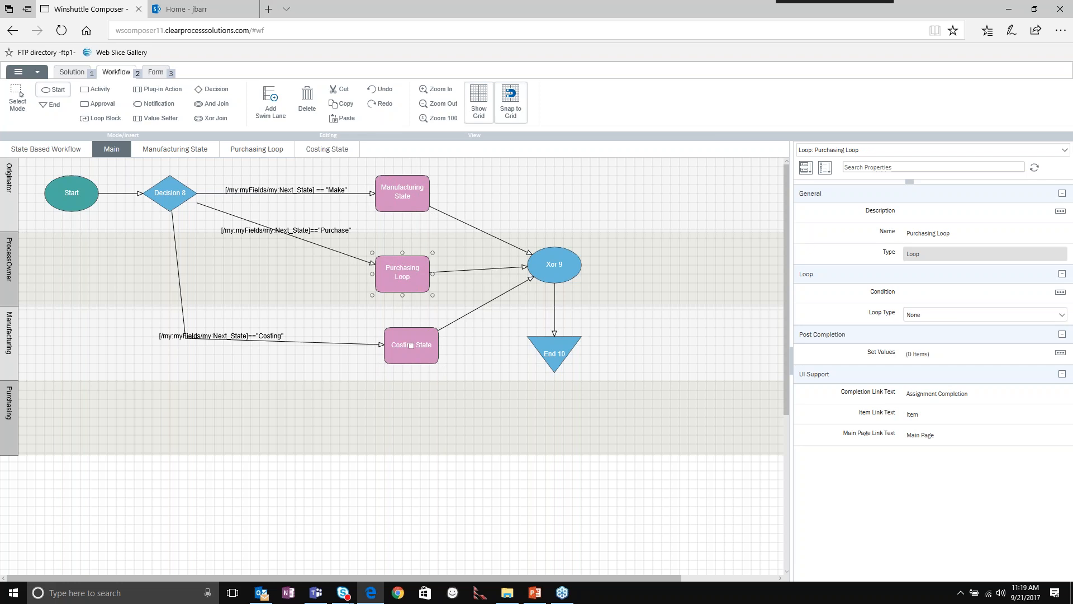
{"action": "left_click", "coordinate": [411, 188]}
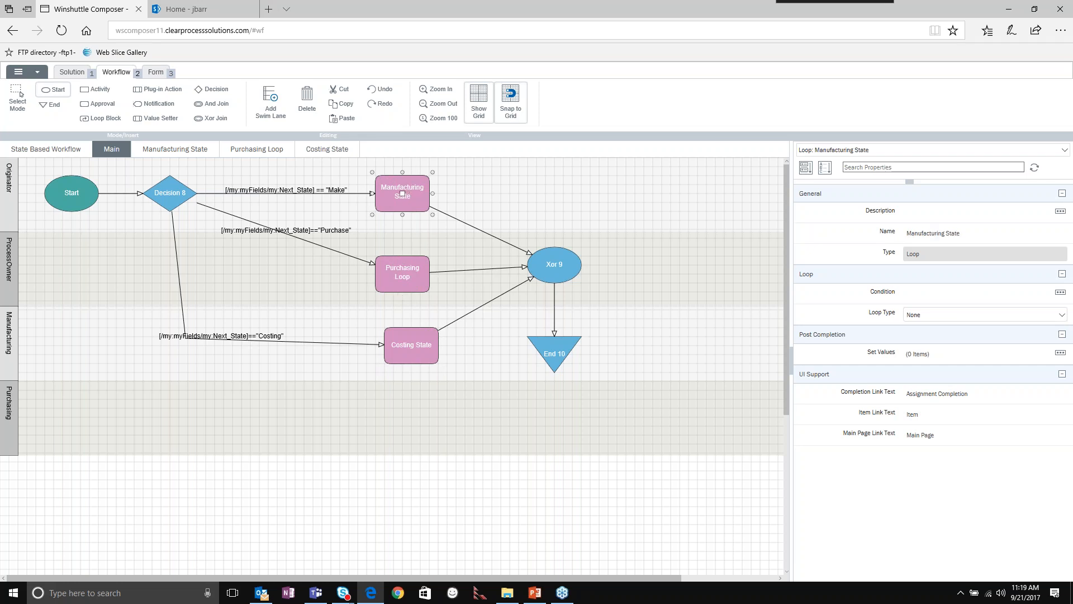
- Open the Manufacturing State loop's contents and inspect its Start node and the Make Part approval node
{"action": "double_click", "coordinate": [407, 185]}
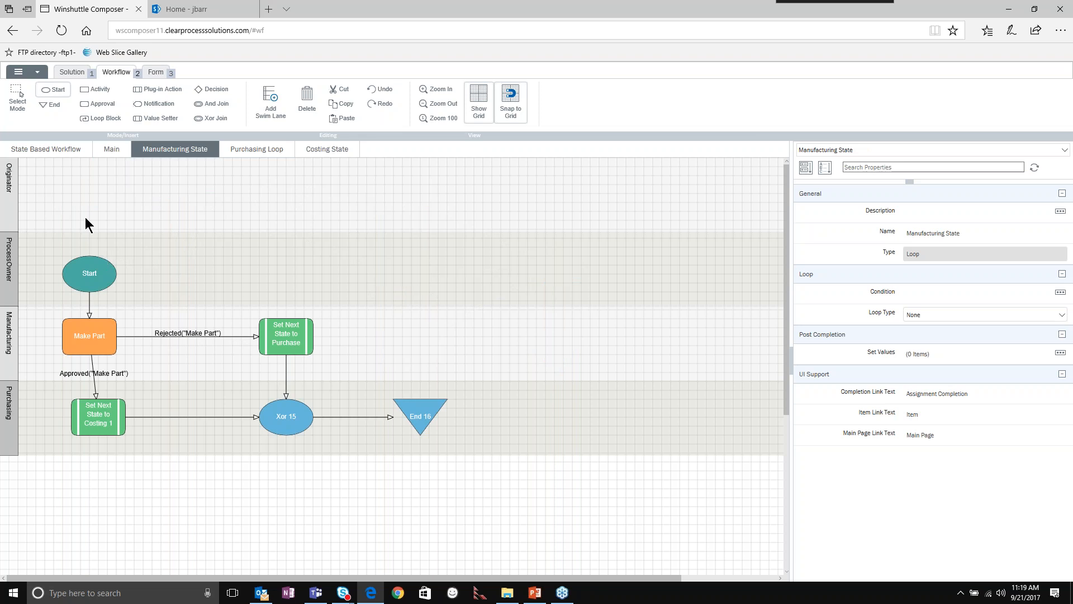
{"action": "left_click", "coordinate": [87, 262]}
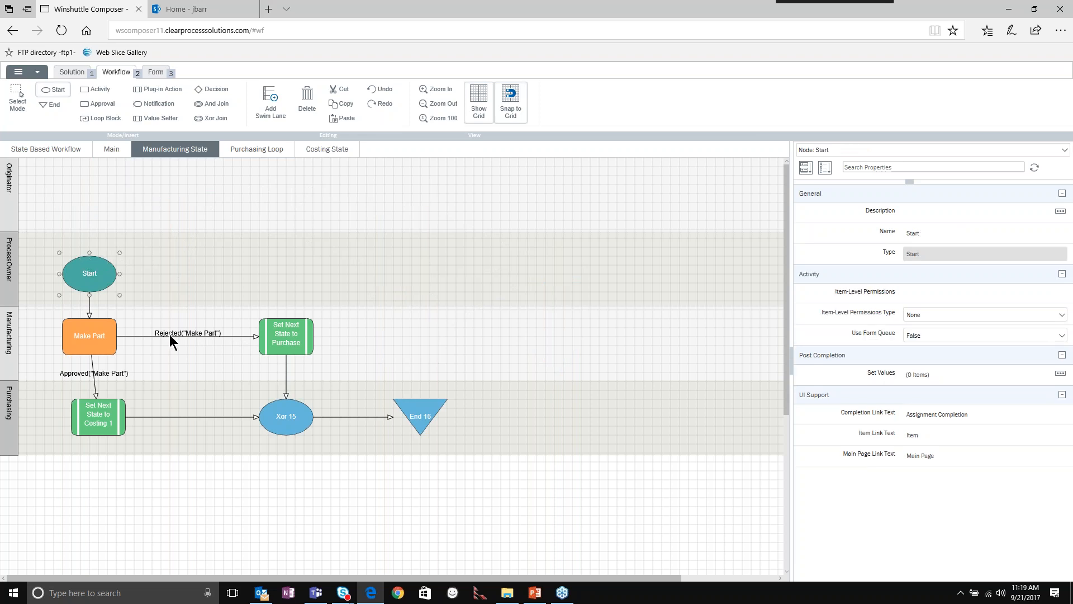
{"action": "left_click", "coordinate": [99, 342]}
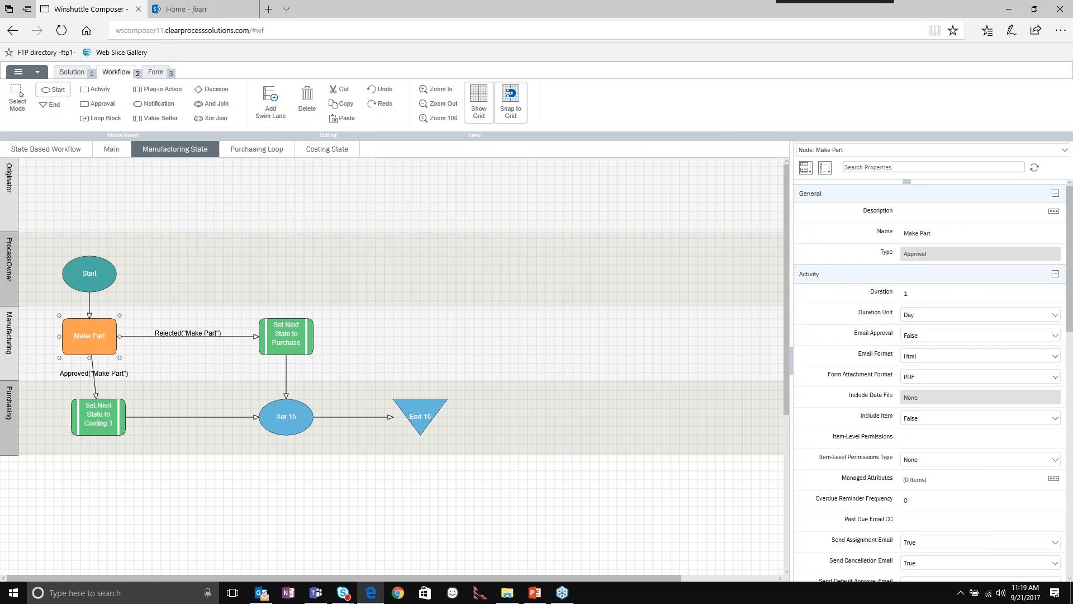
- Review the values set by the Set Next State to Costing 1 node and follow its path through the Xor join to the end node
{"action": "left_click", "coordinate": [100, 414]}
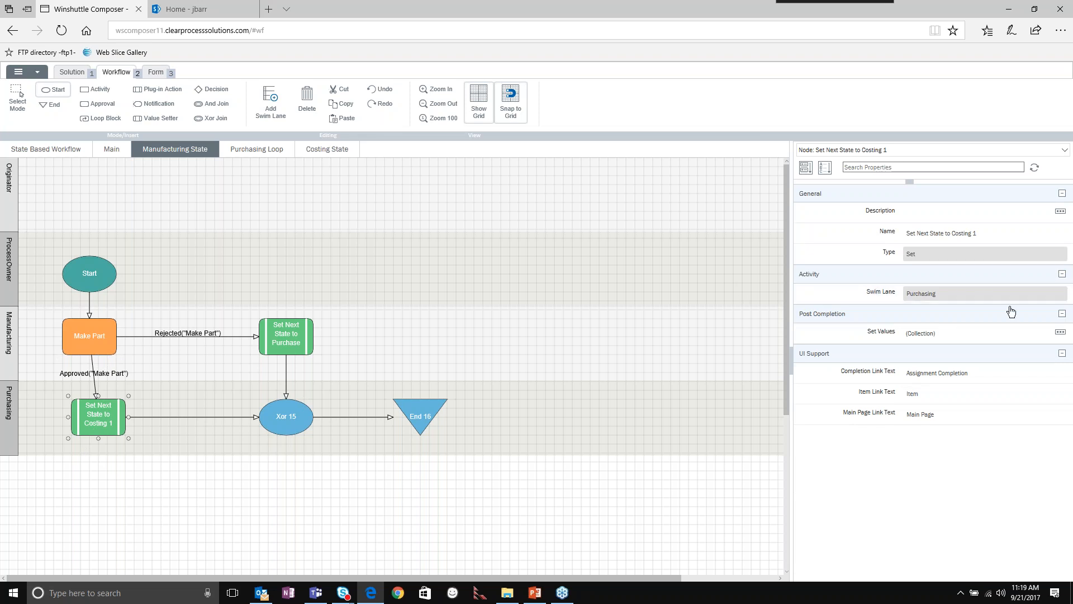
{"action": "left_click", "coordinate": [1060, 334]}
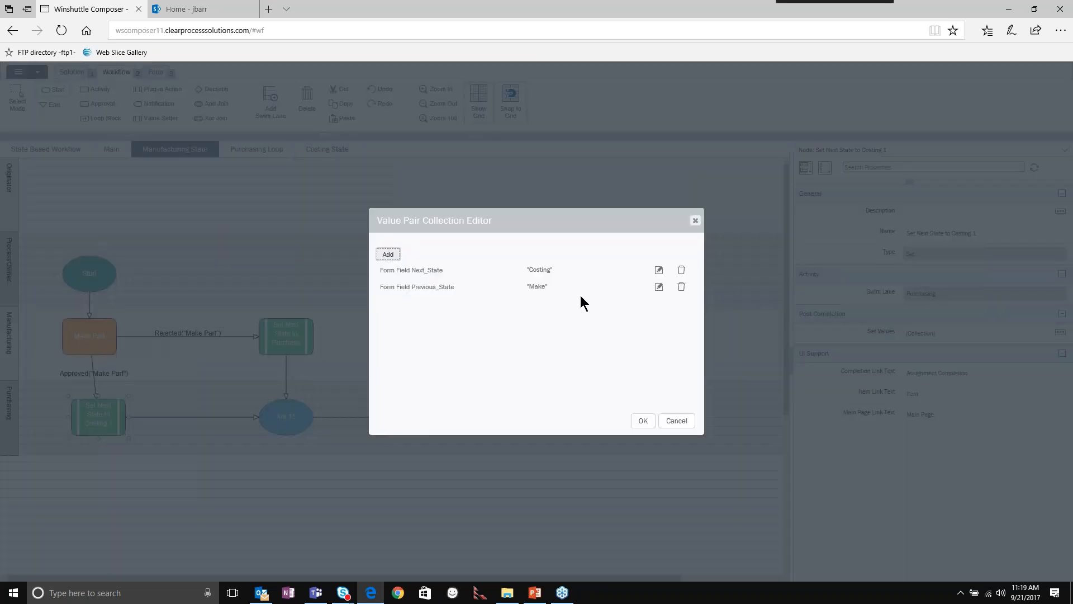
{"action": "left_click", "coordinate": [412, 270]}
{"action": "left_click", "coordinate": [677, 421]}
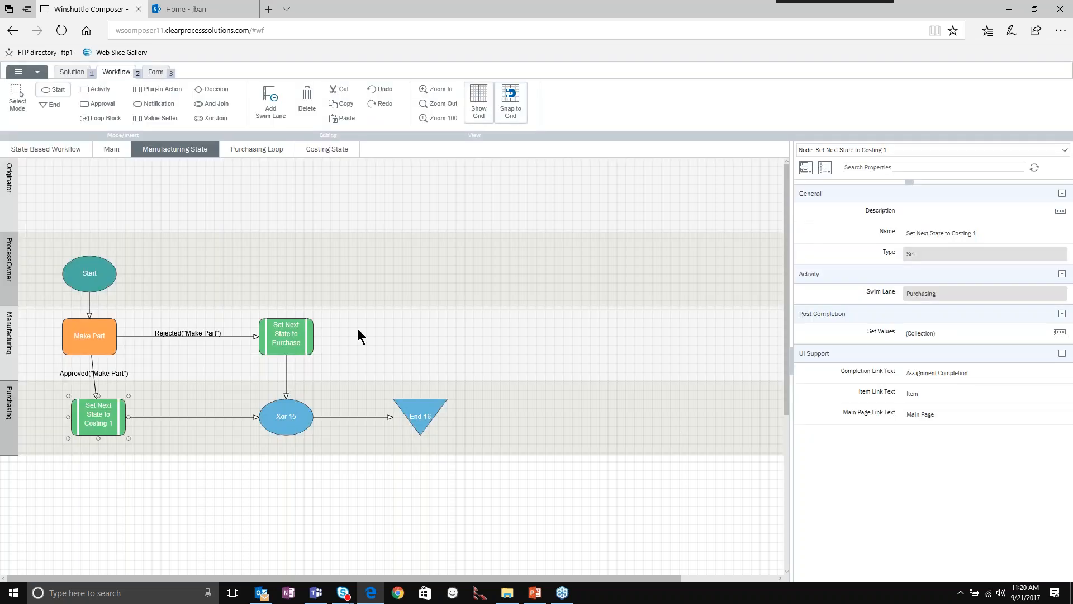
{"action": "left_click", "coordinate": [283, 414]}
{"action": "left_click", "coordinate": [416, 411]}
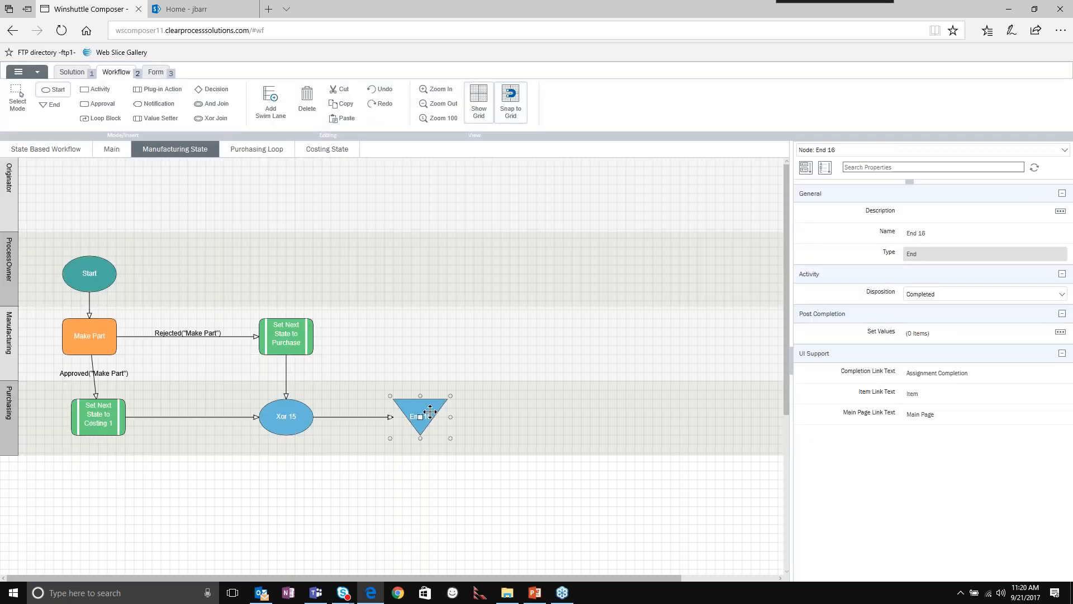
- Follow the rejected branch from the Make Part approval and review the values set by the Set Next State to Purchase node
{"action": "left_click", "coordinate": [108, 331]}
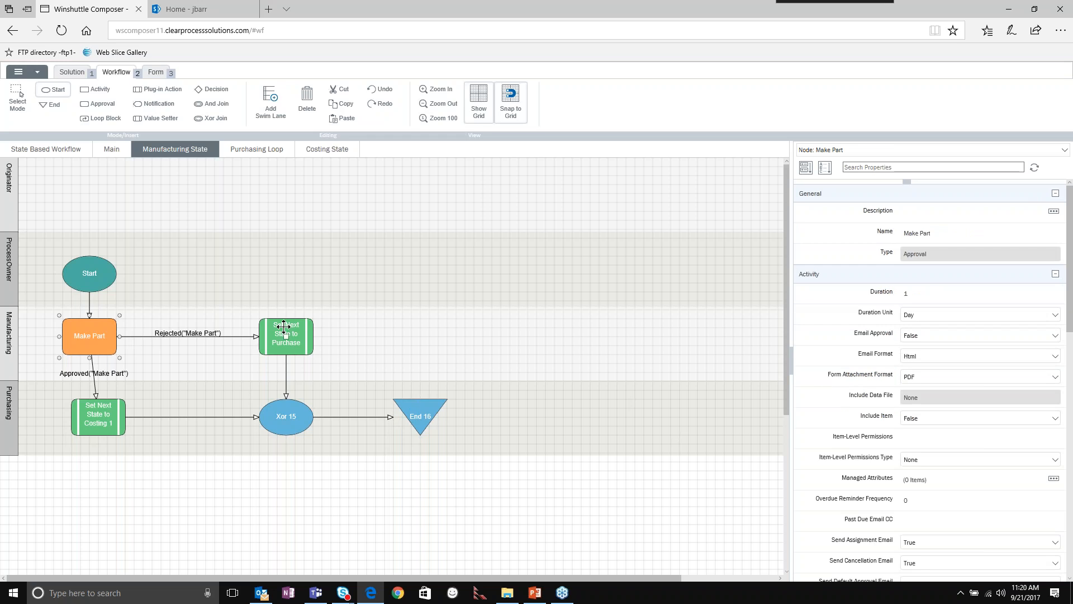
{"action": "left_click", "coordinate": [295, 325]}
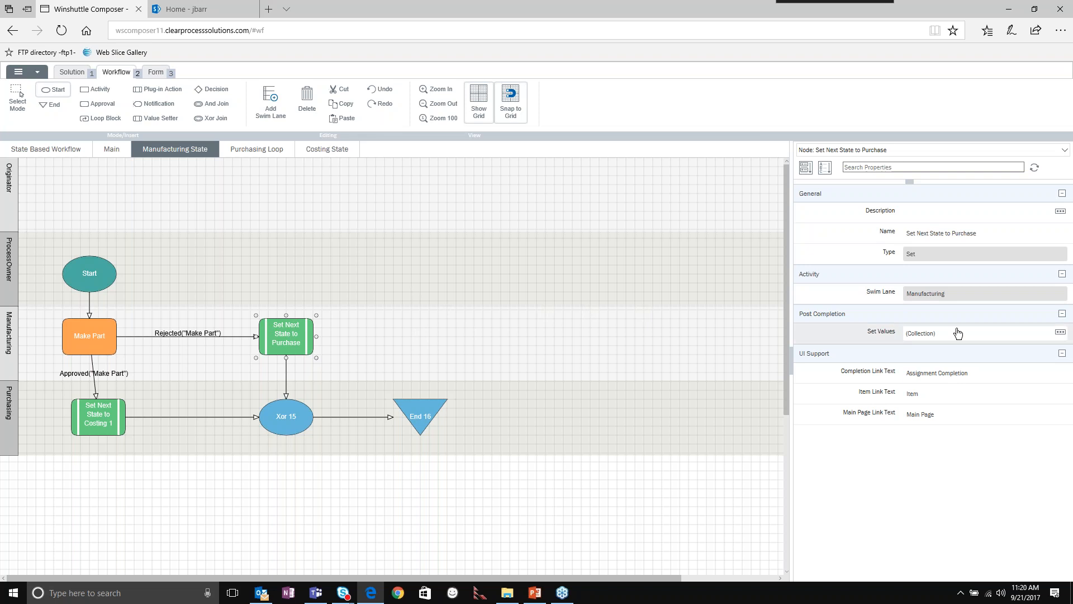
{"action": "left_click", "coordinate": [1060, 332]}
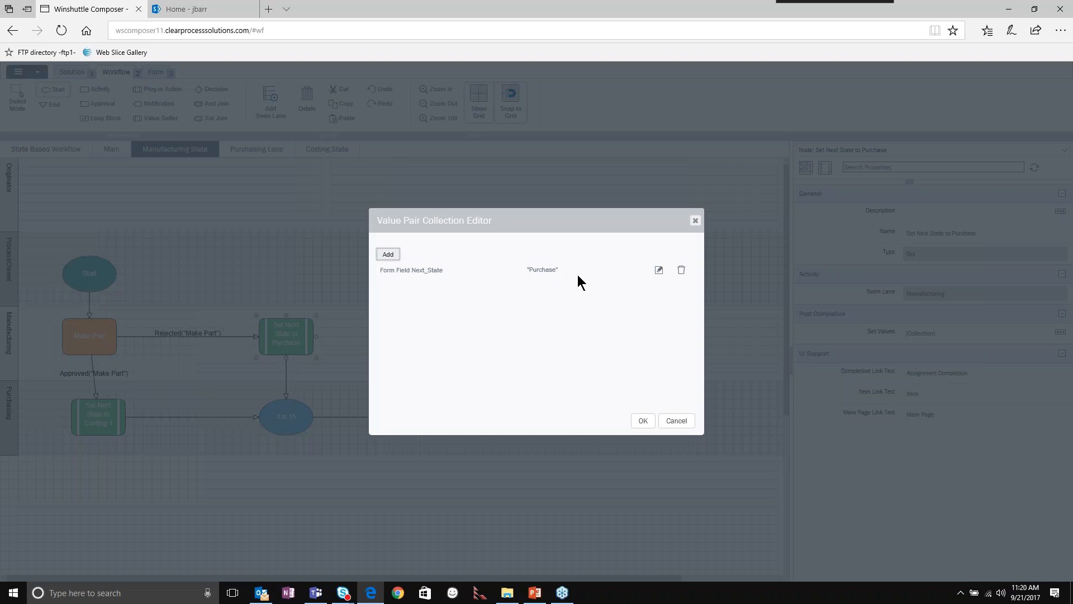
{"action": "left_click", "coordinate": [677, 417]}
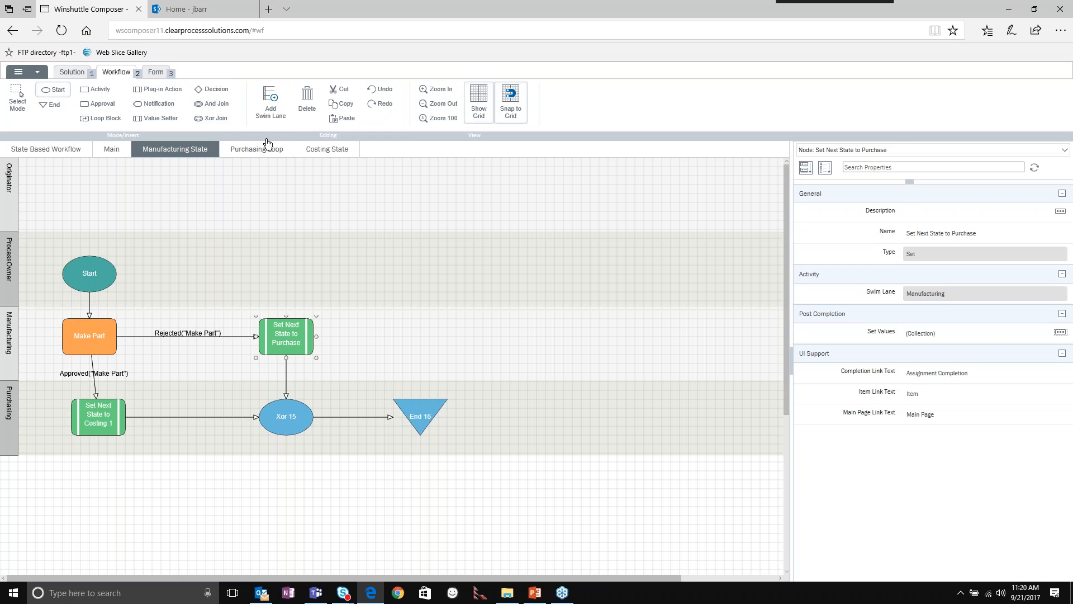
- View the contents of the Main loop, the Purchasing Loop and the Costing State one after another
{"action": "left_click", "coordinate": [111, 148]}
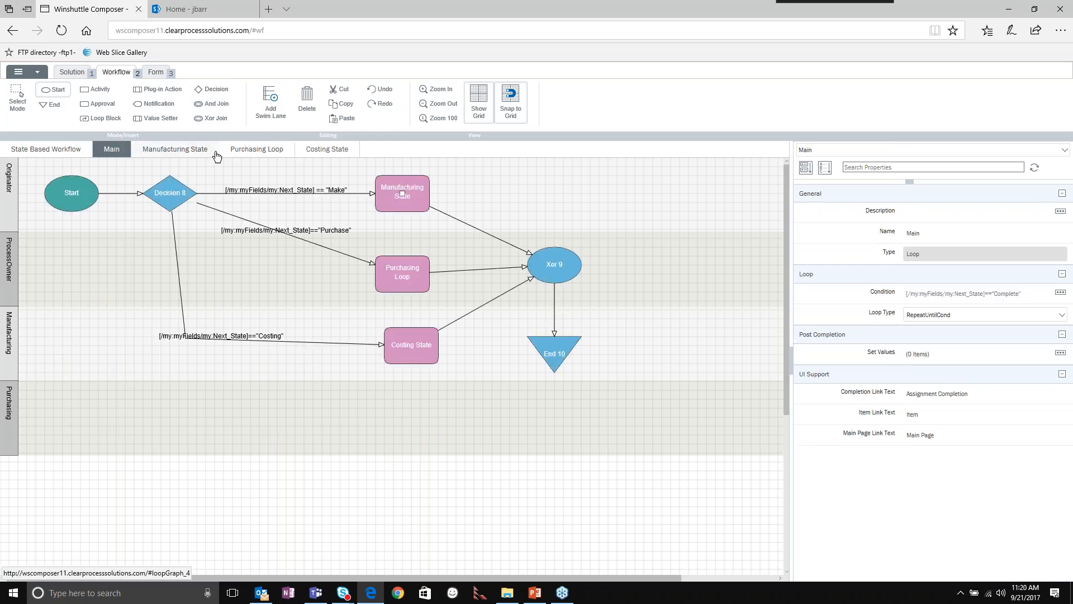
{"action": "left_click", "coordinate": [244, 150]}
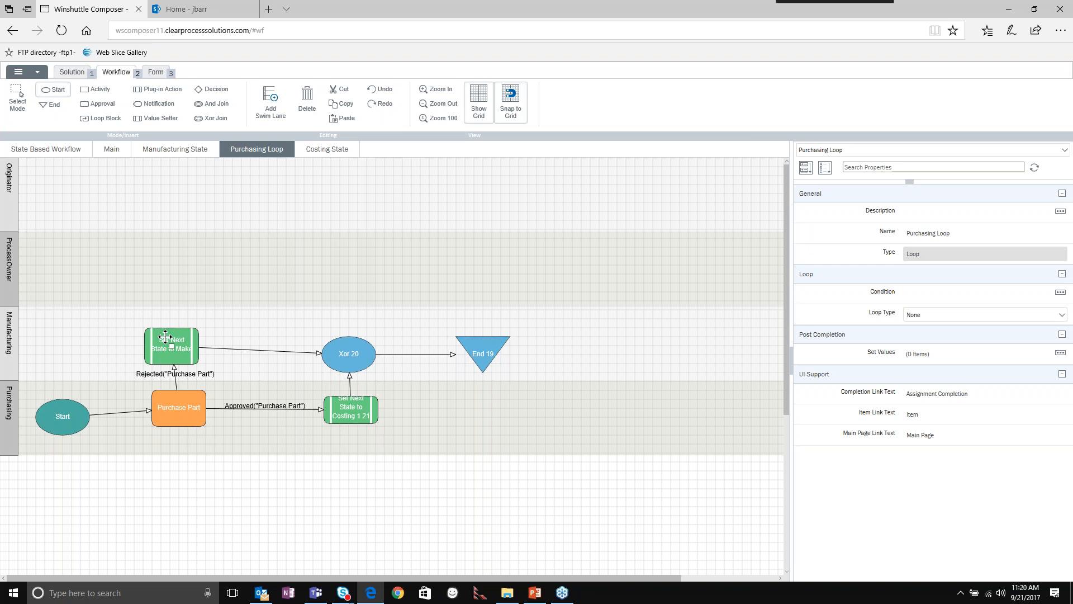
{"action": "left_click", "coordinate": [322, 151]}
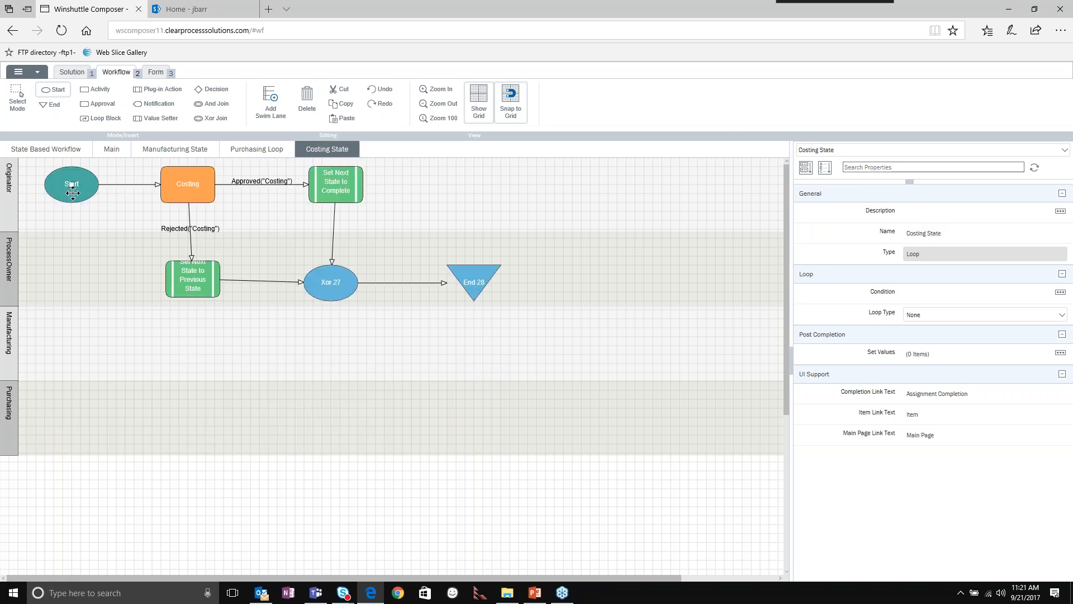
- Follow the Costing approval's rejected branch and examine the Next_State expression in the Set Next State to Previous State node, discarding any changes
{"action": "left_click", "coordinate": [181, 189]}
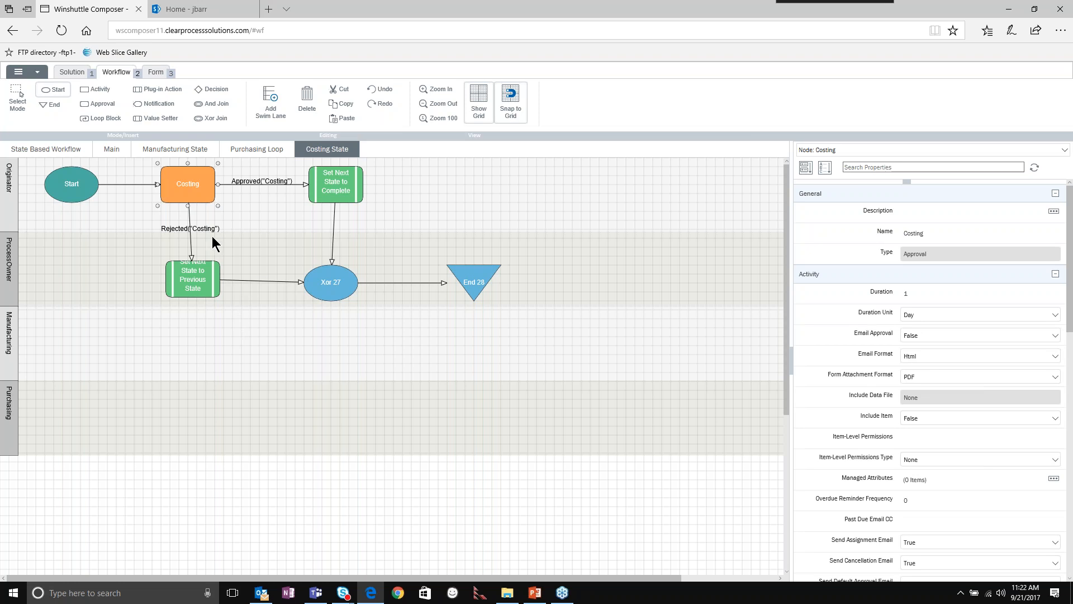
{"action": "left_click", "coordinate": [192, 278]}
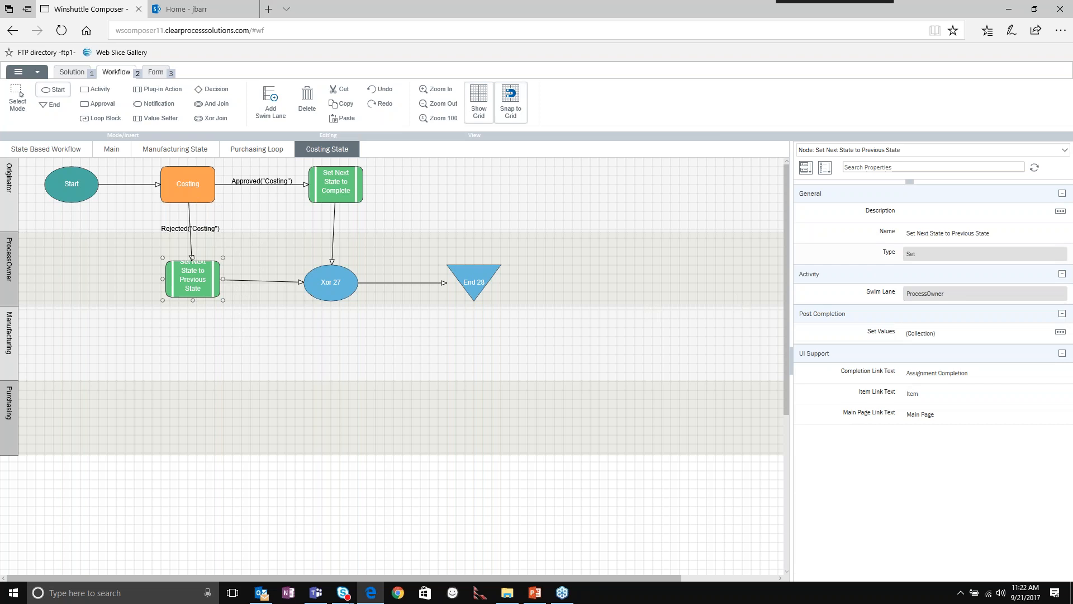
{"action": "left_click", "coordinate": [1059, 333]}
{"action": "left_click", "coordinate": [404, 270]}
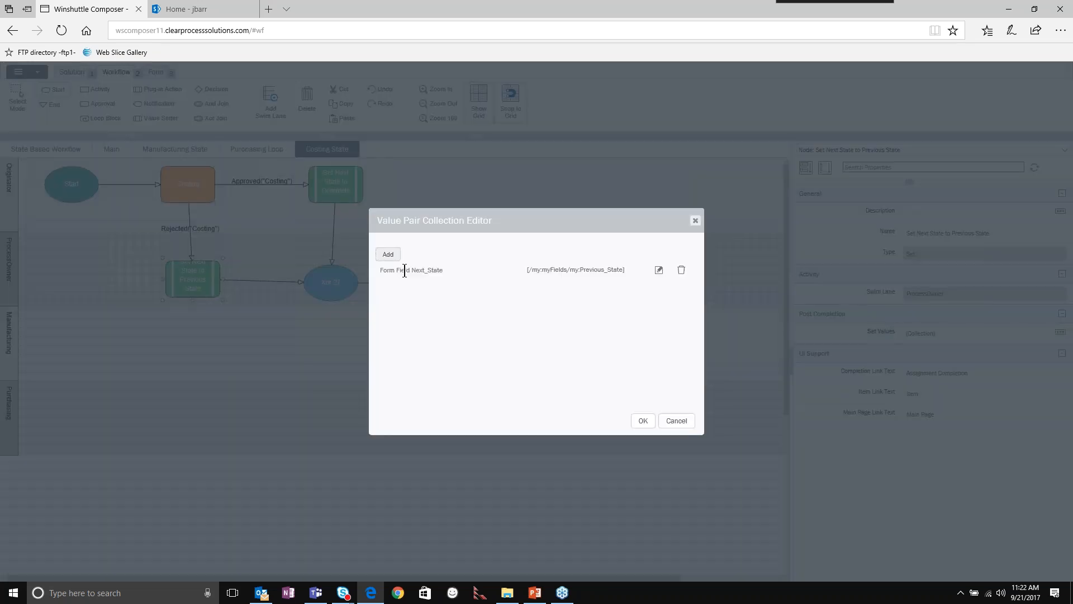
{"action": "left_click", "coordinate": [658, 270]}
{"action": "left_click", "coordinate": [465, 292]}
{"action": "left_click_drag", "start_coordinate": [472, 286], "coordinate": [430, 286]}
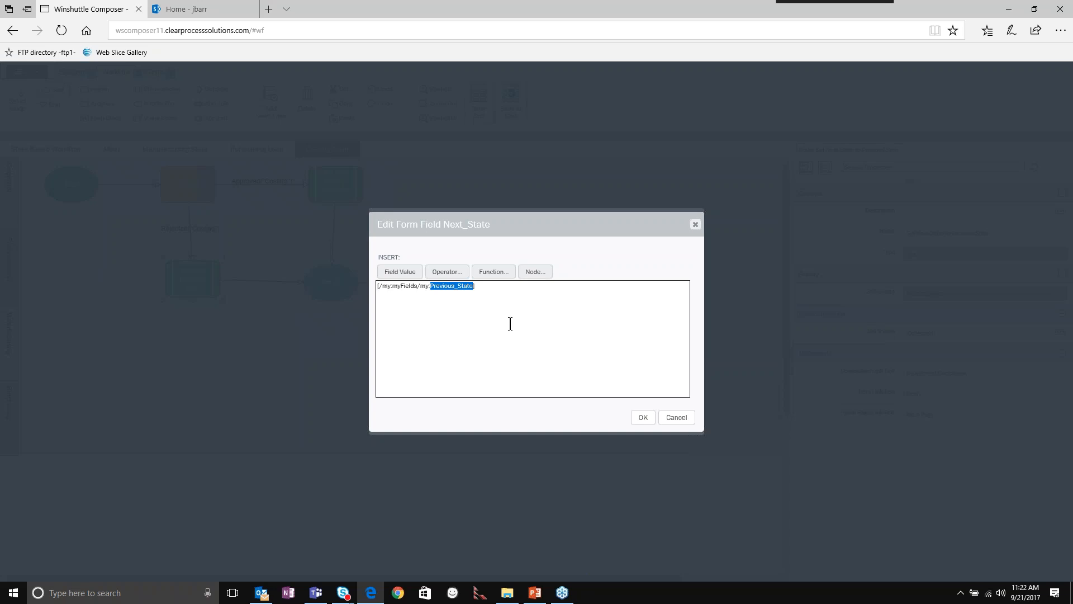
{"action": "left_click", "coordinate": [676, 420]}
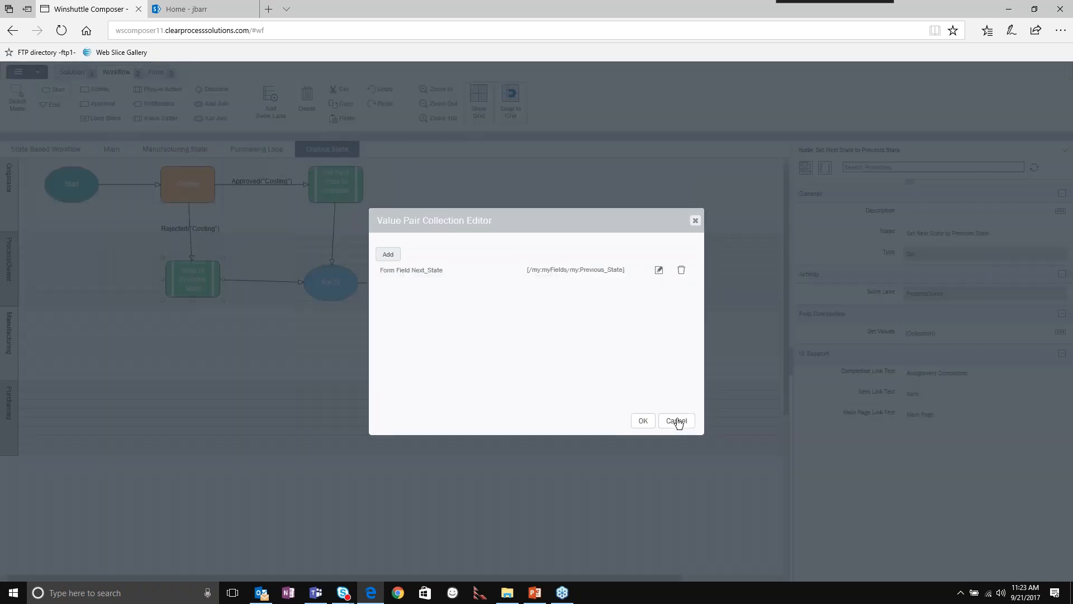
{"action": "left_click", "coordinate": [681, 424]}
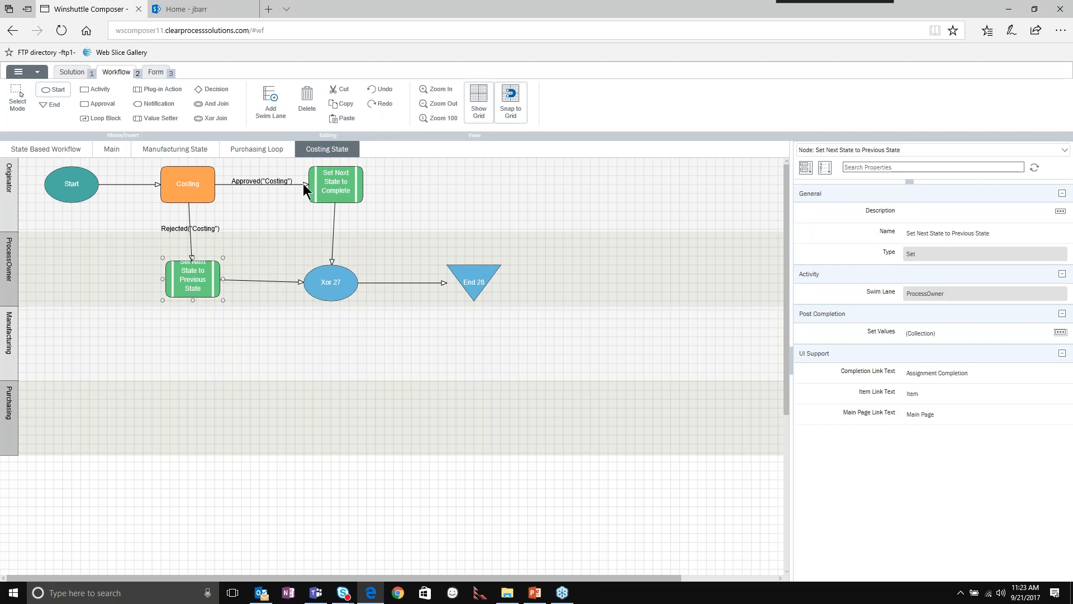
- Review the value set by the Set Next State to Complete node and trace the path through the Xor join to the end node
{"action": "left_click", "coordinate": [330, 186]}
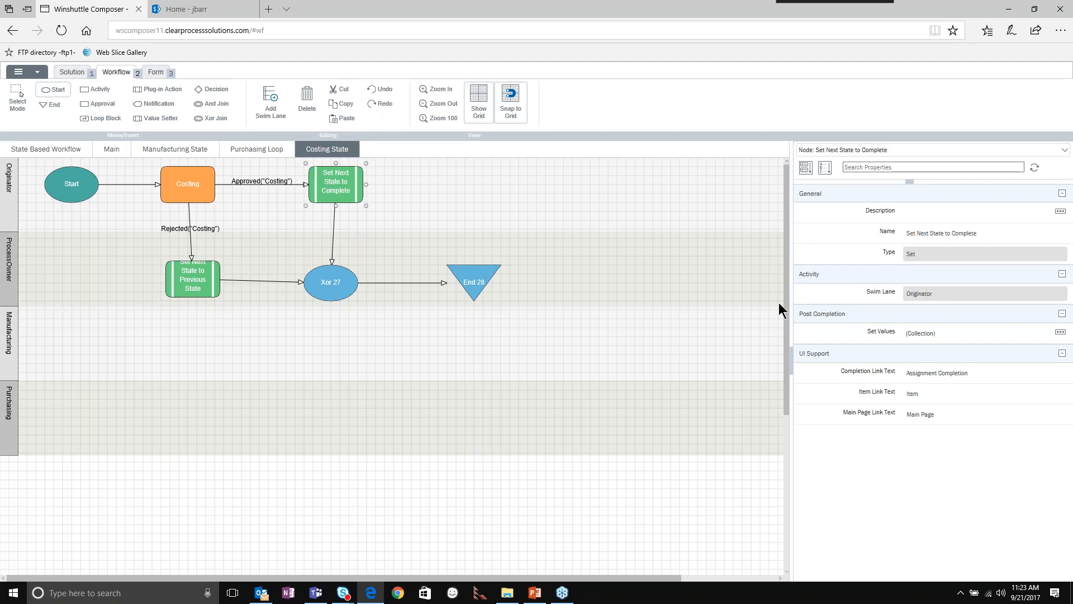
{"action": "left_click", "coordinate": [1060, 332]}
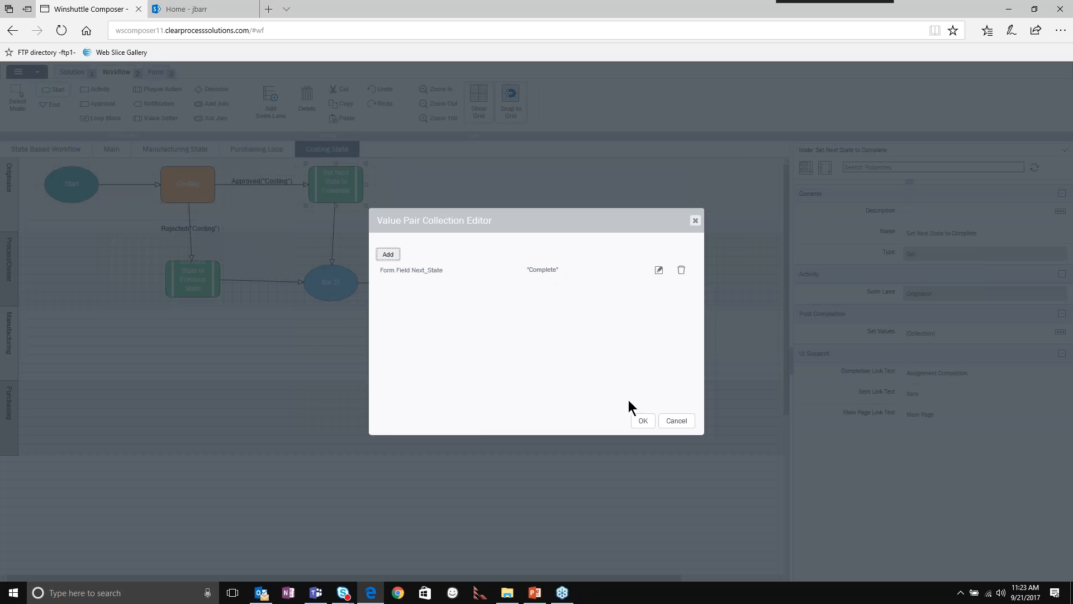
{"action": "left_click", "coordinate": [684, 424]}
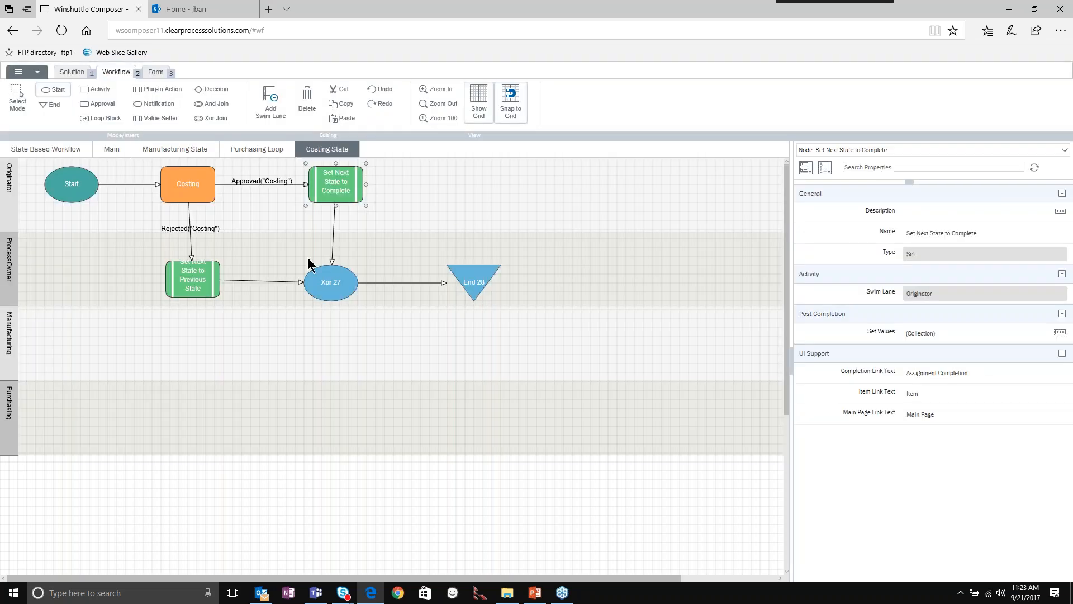
{"action": "left_click", "coordinate": [311, 277]}
{"action": "left_click", "coordinate": [490, 271]}
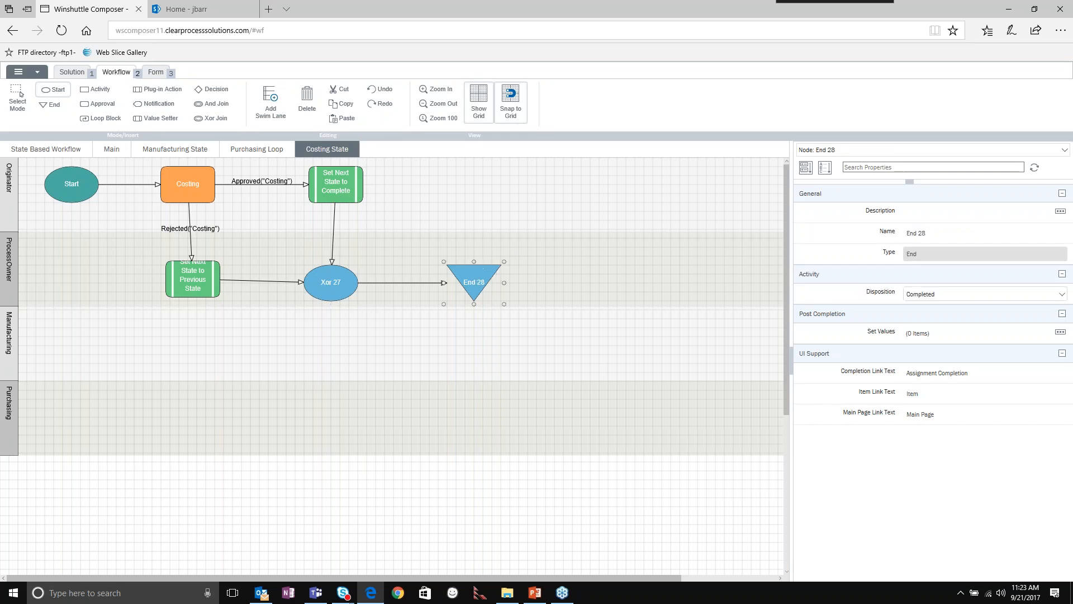
{"action": "left_click", "coordinate": [467, 224]}
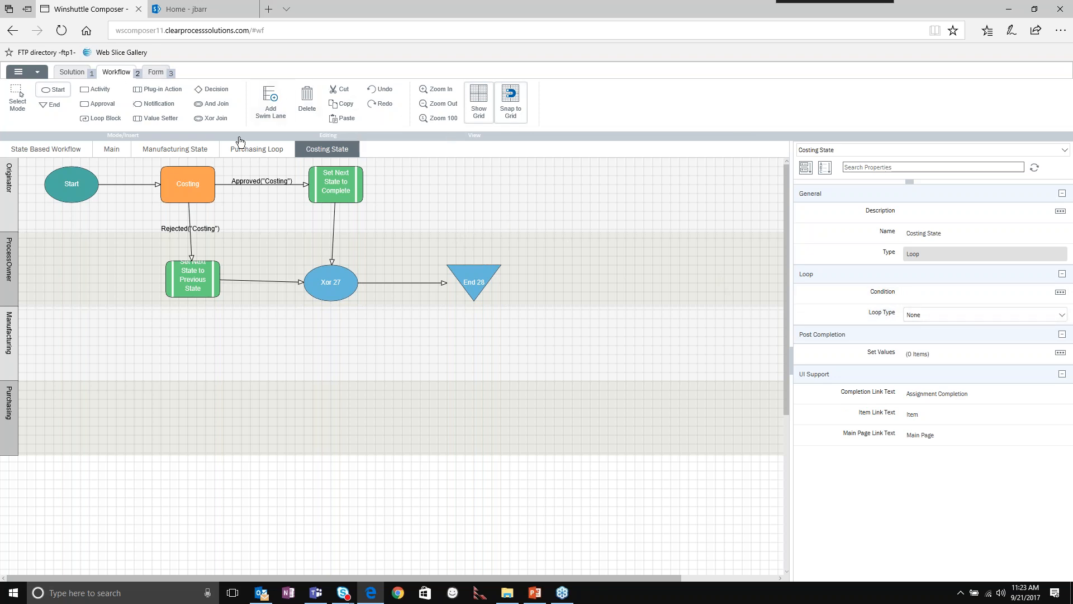
- Return to the Main loop and trace the path from Costing State through the Xor join to the end node
{"action": "left_click", "coordinate": [112, 150]}
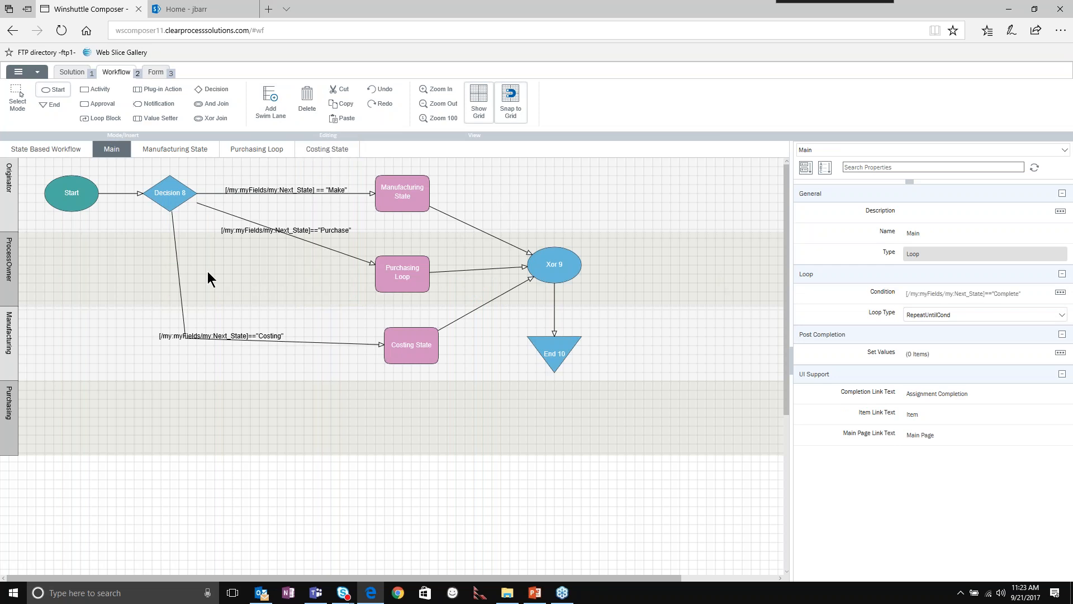
{"action": "left_click", "coordinate": [419, 350]}
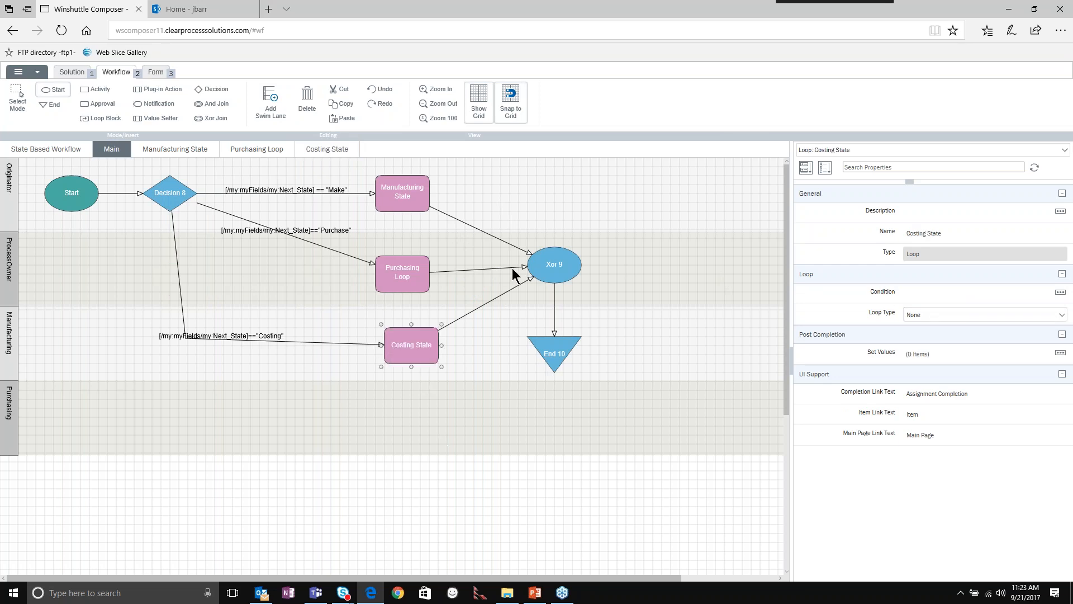
{"action": "left_click", "coordinate": [532, 261]}
{"action": "left_click", "coordinate": [549, 341]}
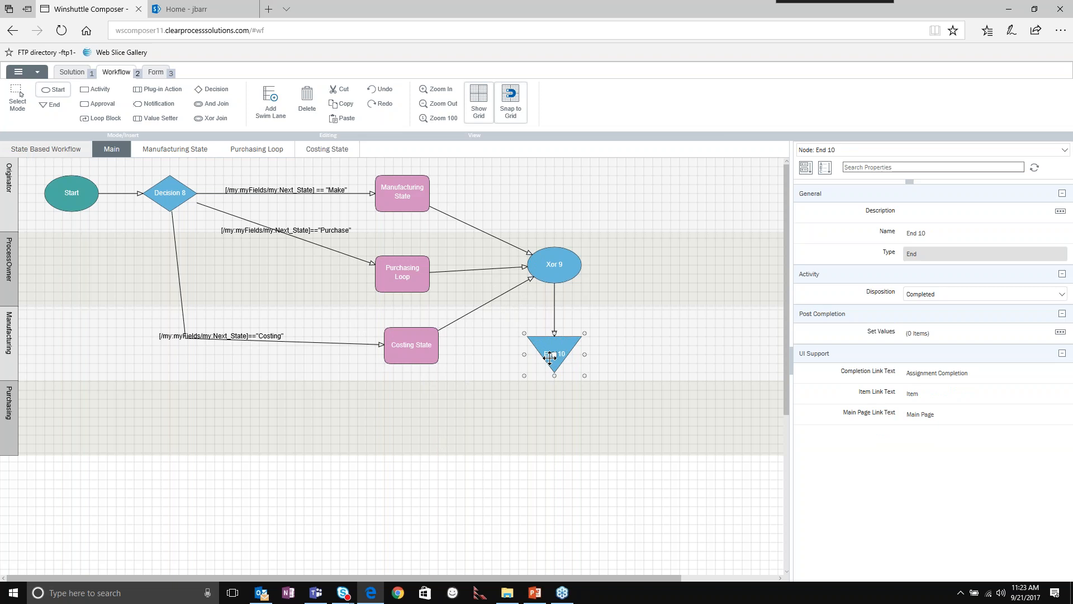
- Inspect the Main loop's repeat condition in the condition editor and close it without changes
{"action": "left_click", "coordinate": [658, 314]}
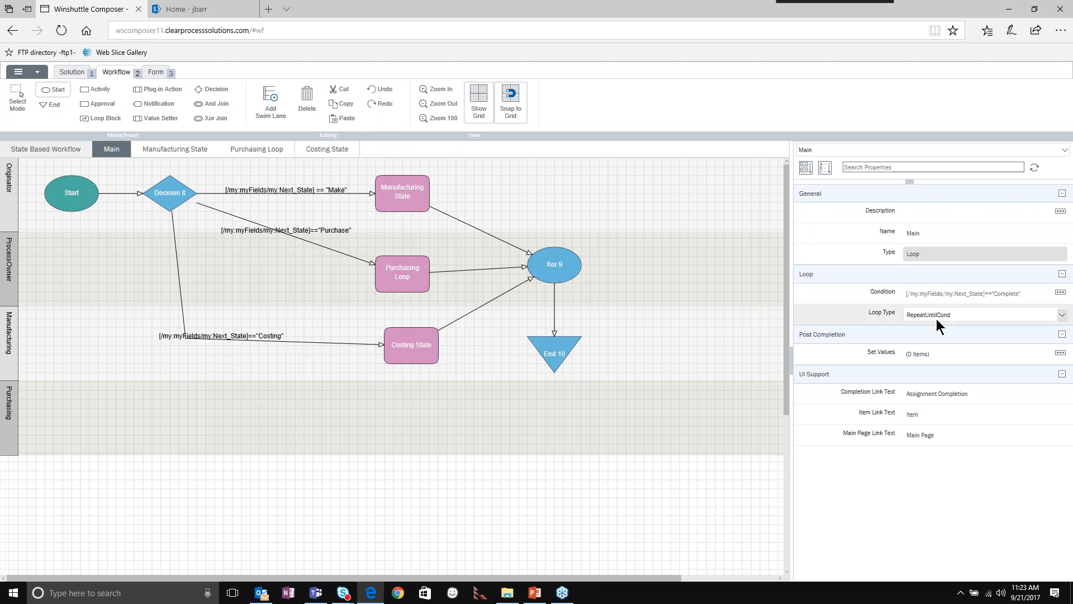
{"action": "left_click", "coordinate": [1060, 292]}
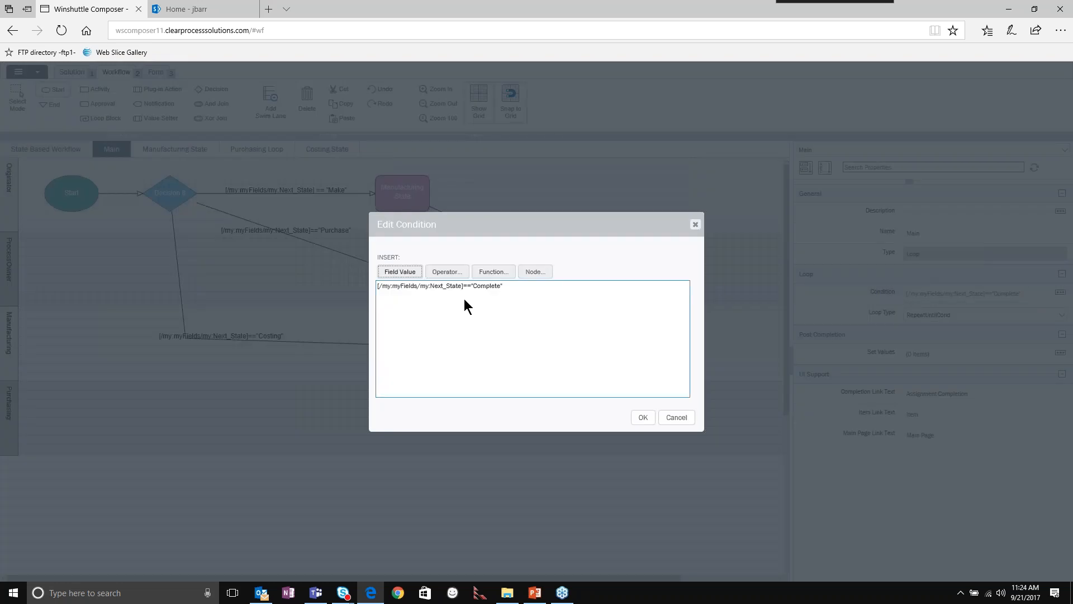
{"action": "left_click", "coordinate": [681, 419]}
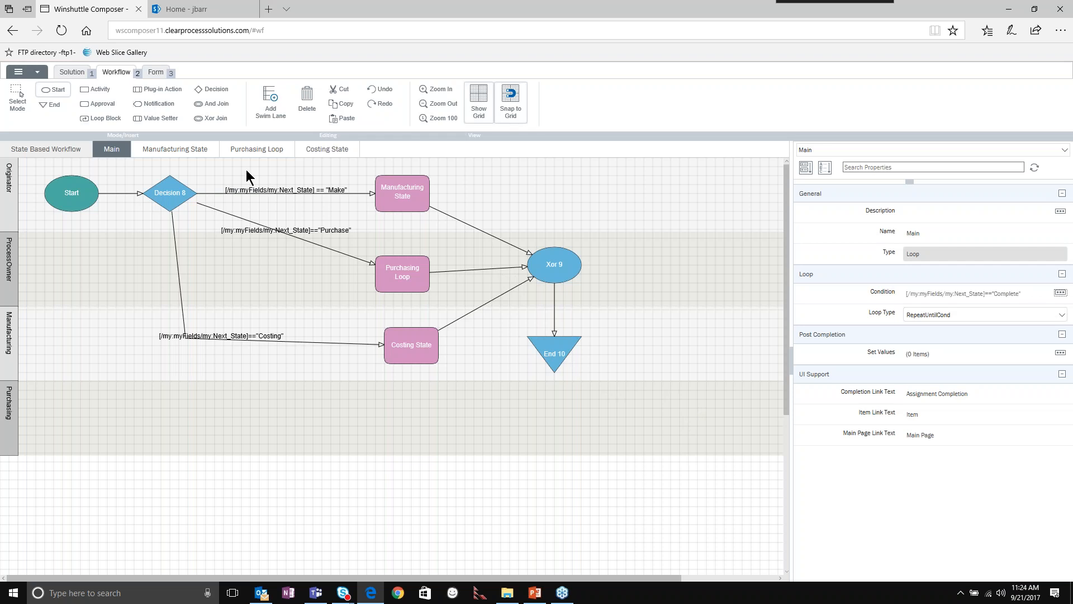
- Return to the top-level State Based Workflow and trace the path from the Main loop through Set Status Complete to the end node
{"action": "left_click", "coordinate": [59, 148]}
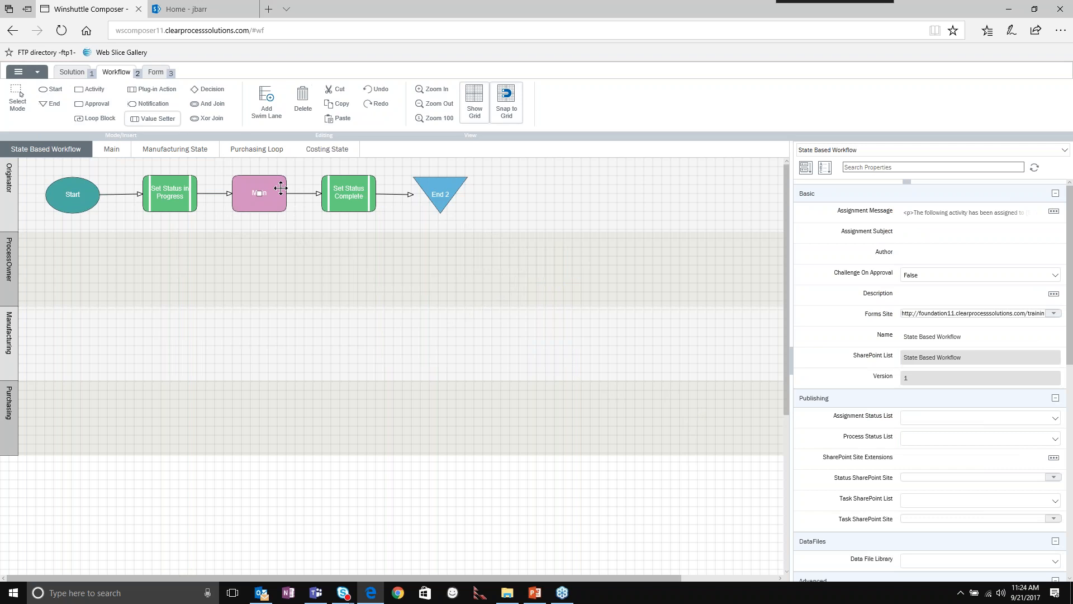
{"action": "left_click", "coordinate": [258, 192]}
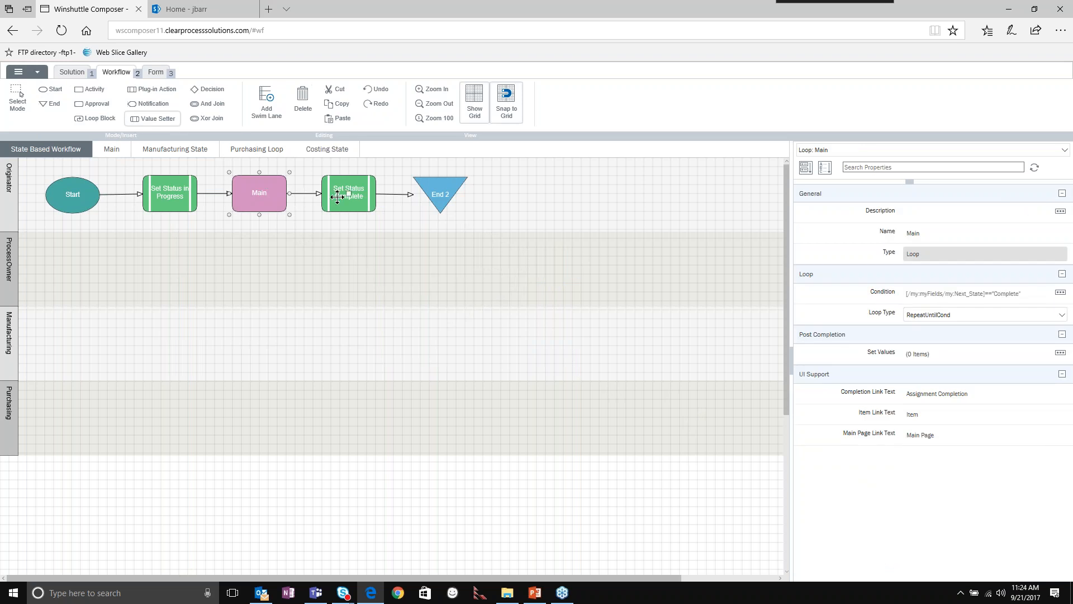
{"action": "left_click", "coordinate": [342, 192]}
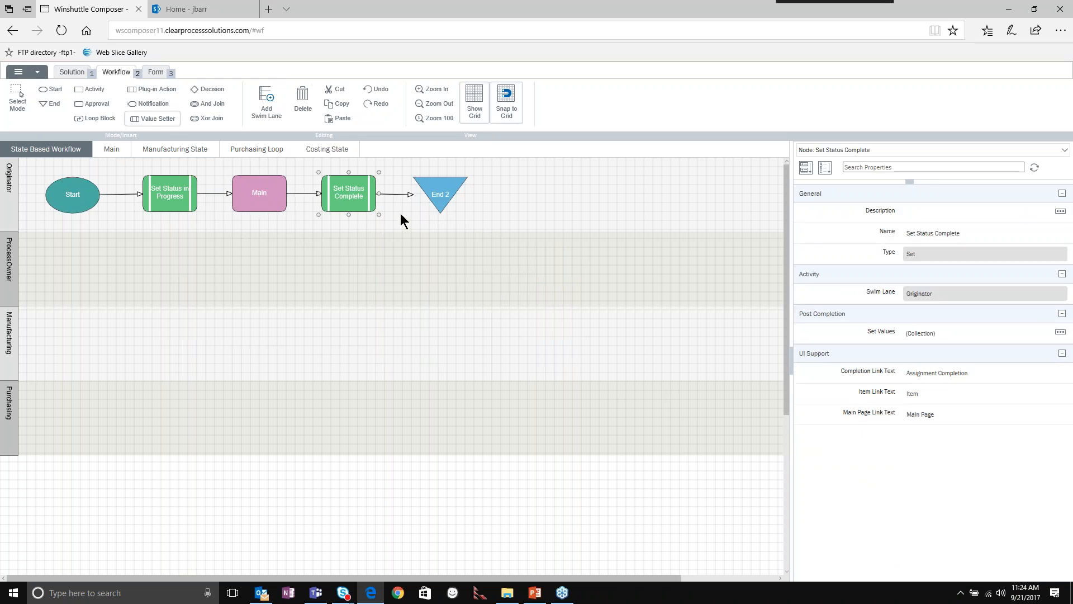
{"action": "left_click", "coordinate": [440, 195]}
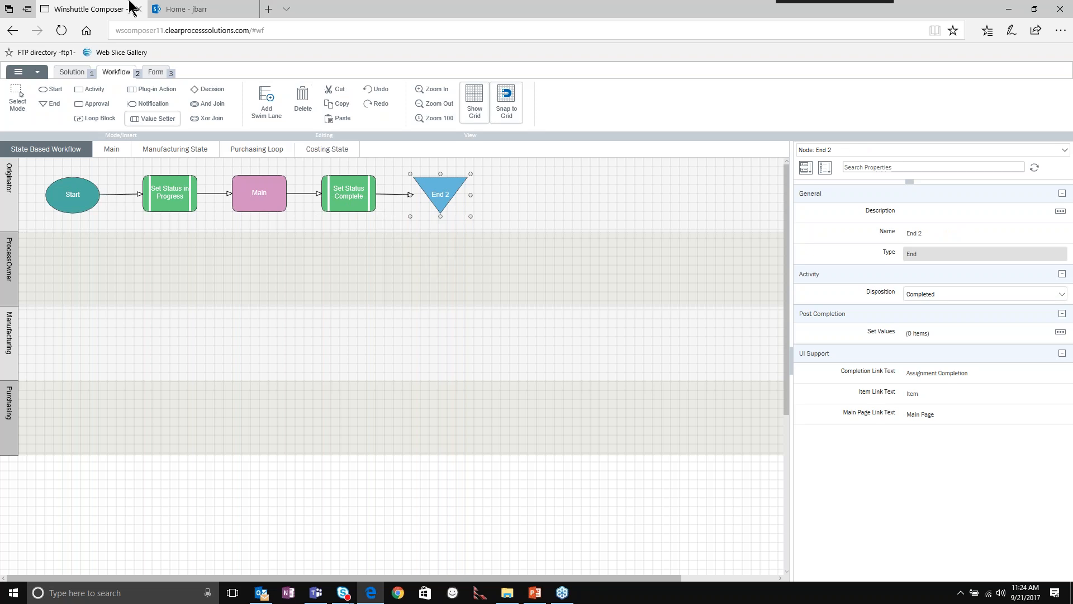
- On the SharePoint site, create a State Based Workflow request with Procurement set to Make, save and route it, and check its pending task
{"action": "left_click", "coordinate": [168, 11]}
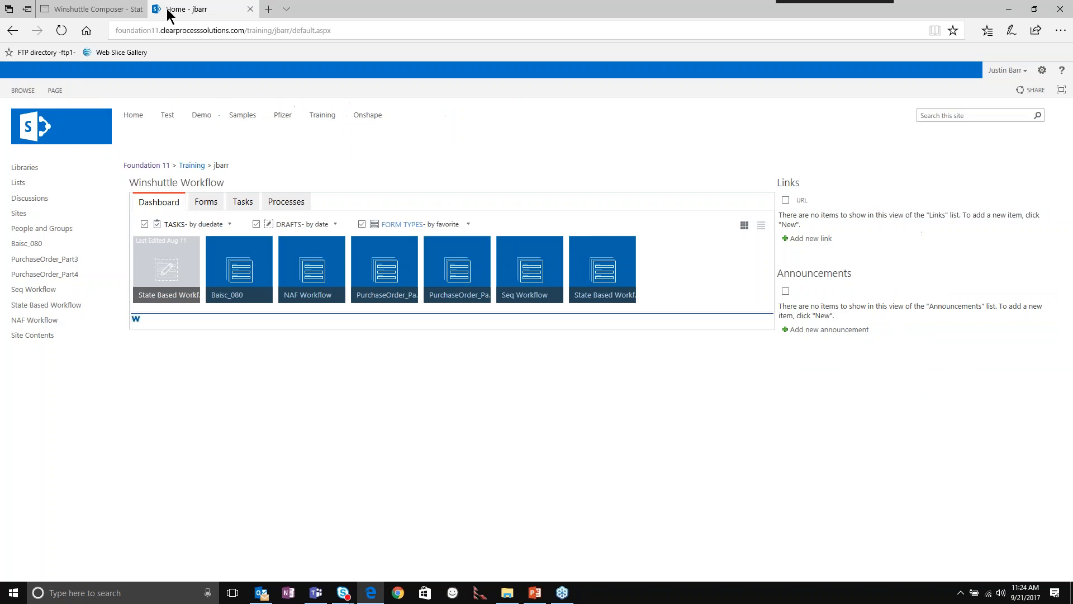
{"action": "left_click", "coordinate": [615, 277]}
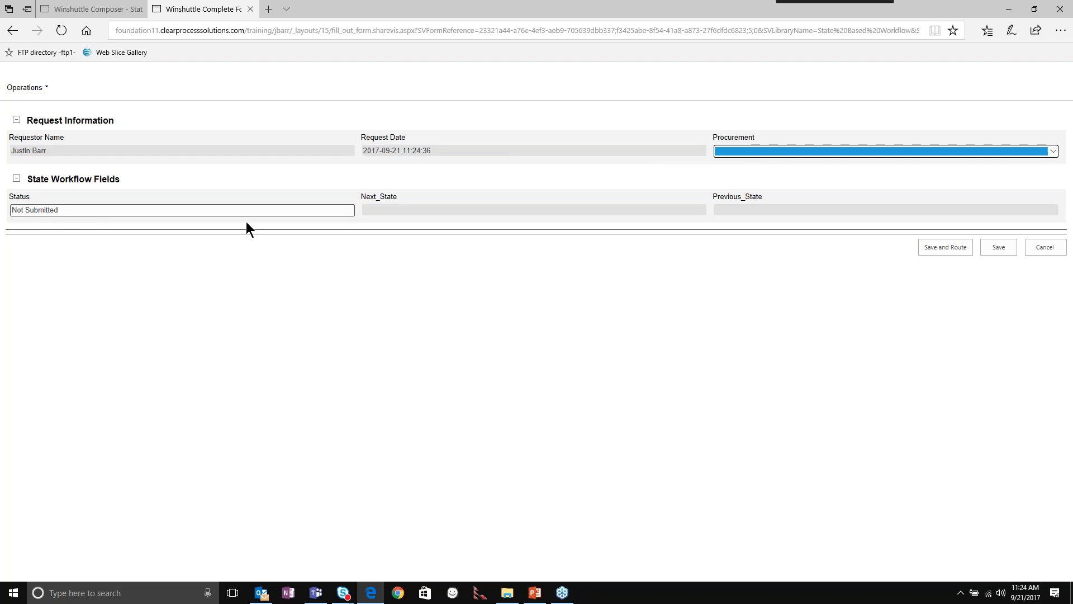
{"action": "left_click", "coordinate": [758, 151]}
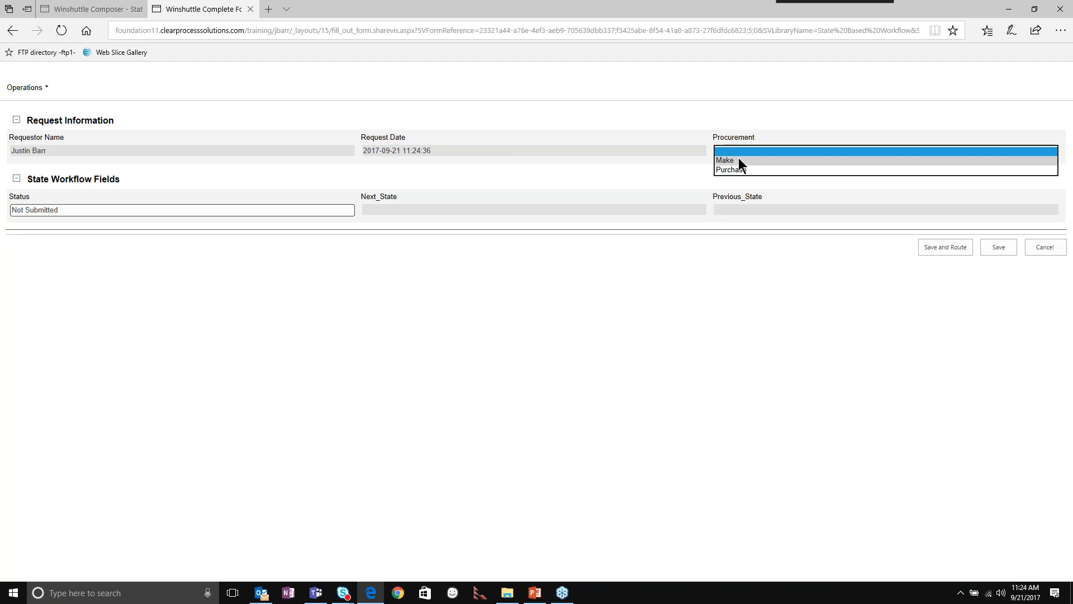
{"action": "left_click", "coordinate": [738, 160]}
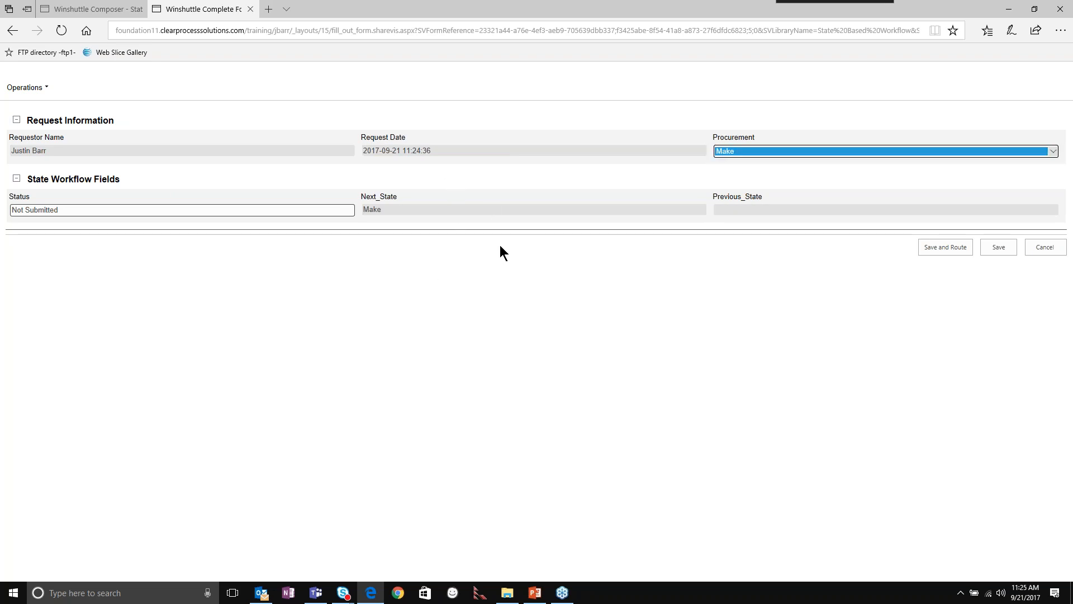
{"action": "left_click", "coordinate": [945, 248]}
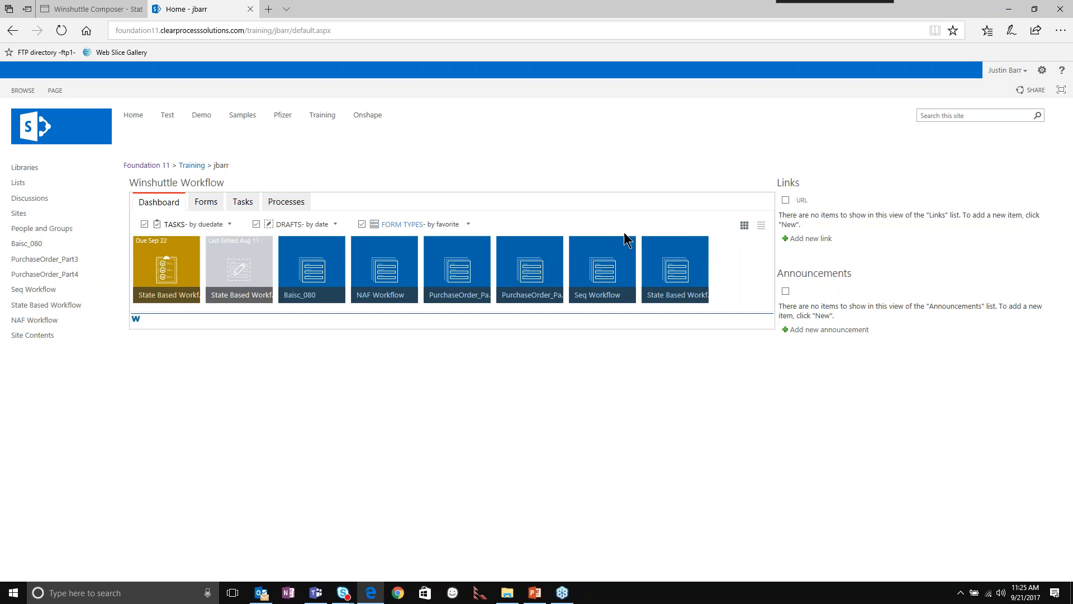
{"action": "left_click", "coordinate": [235, 203]}
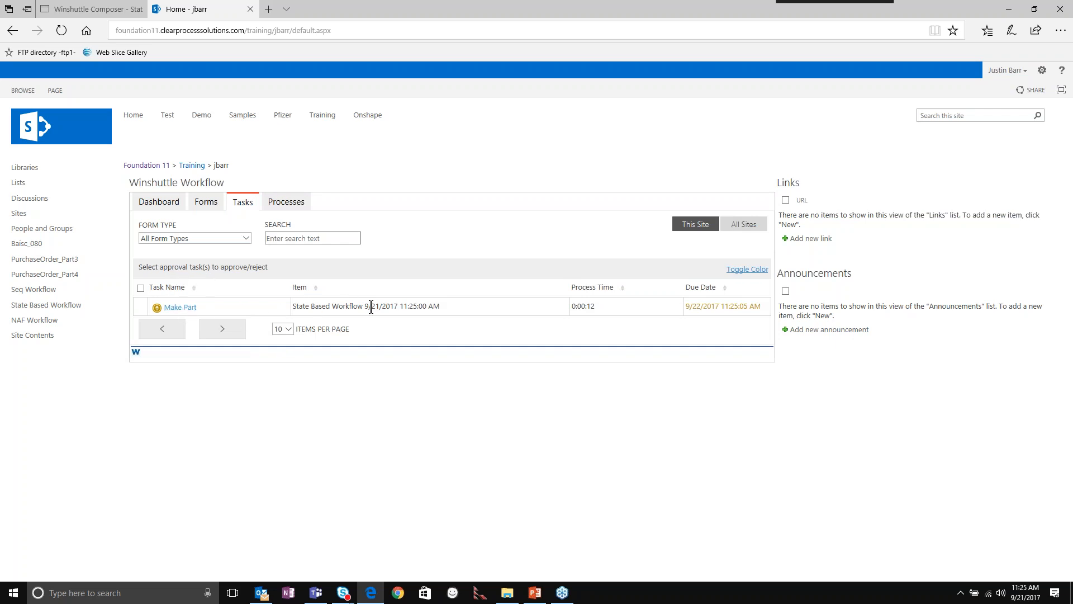
{"action": "left_click_drag", "start_coordinate": [407, 306], "coordinate": [429, 306]}
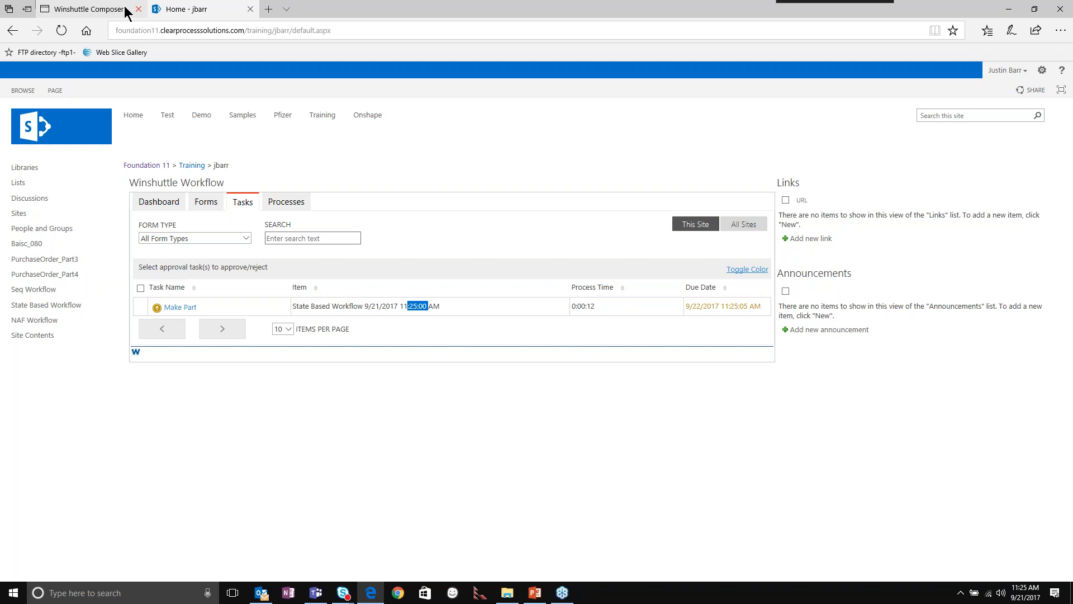
- In Winshuttle Composer's Manufacturing State loop, review the Make Part approval and the values set by Set Next State to Costing 1
{"action": "left_click", "coordinate": [105, 9]}
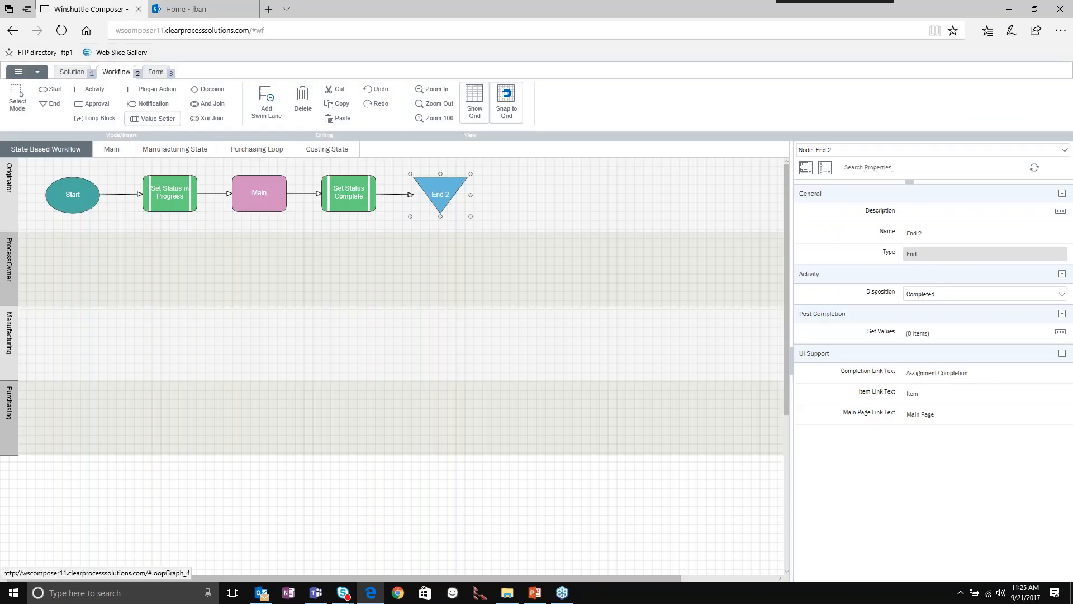
{"action": "left_click", "coordinate": [175, 152]}
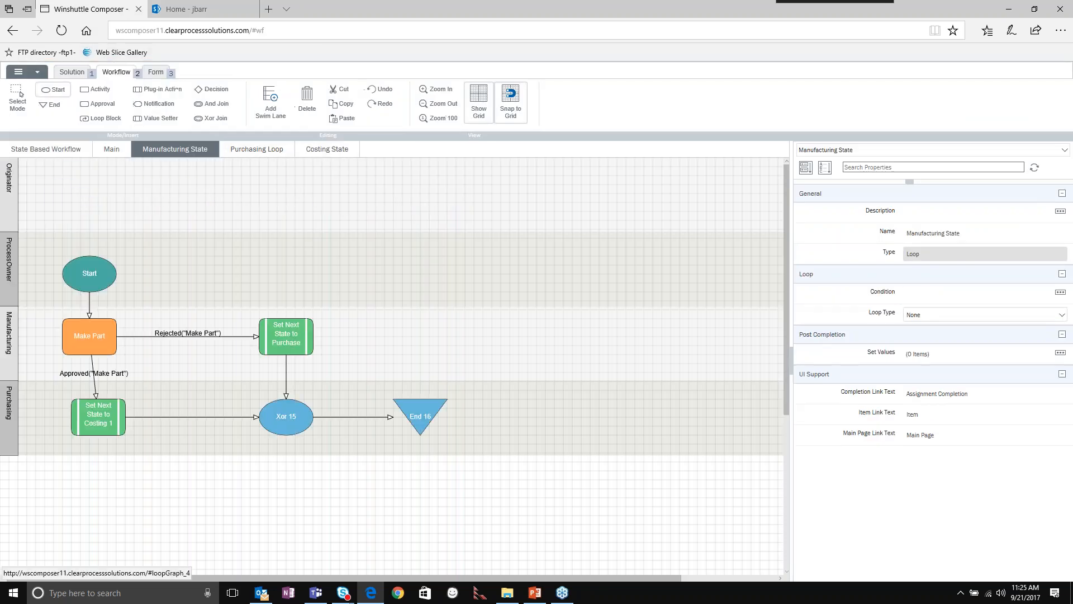
{"action": "left_click", "coordinate": [92, 338]}
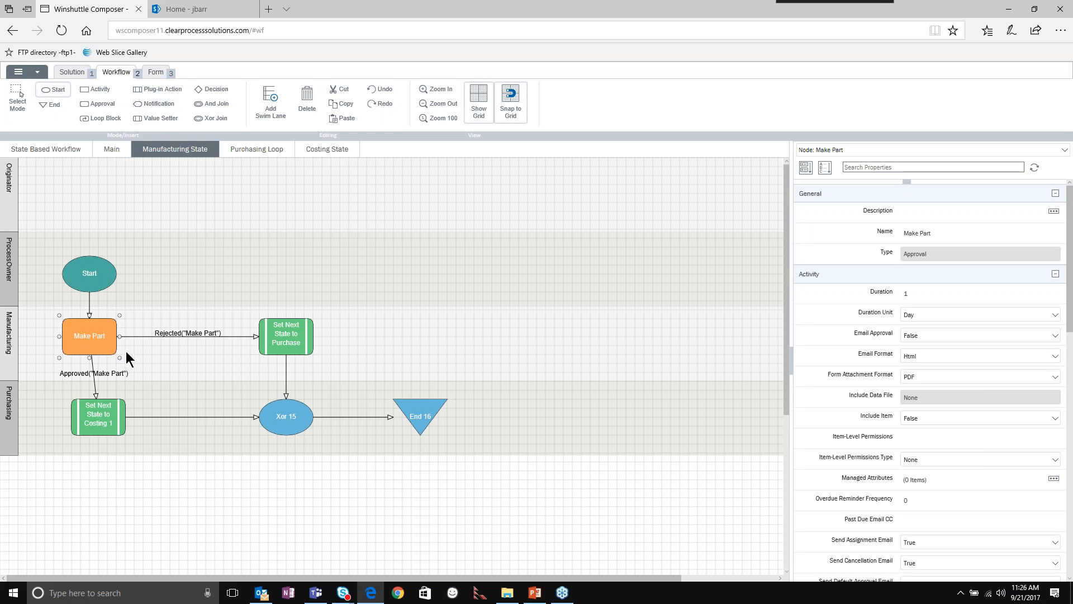
{"action": "left_click", "coordinate": [94, 413]}
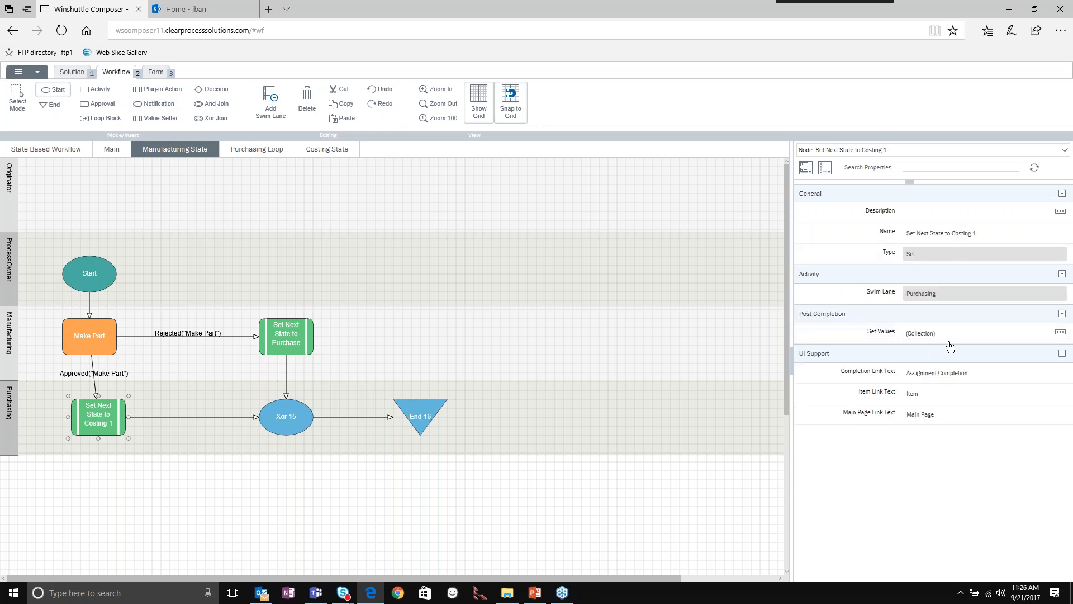
{"action": "left_click", "coordinate": [1062, 333]}
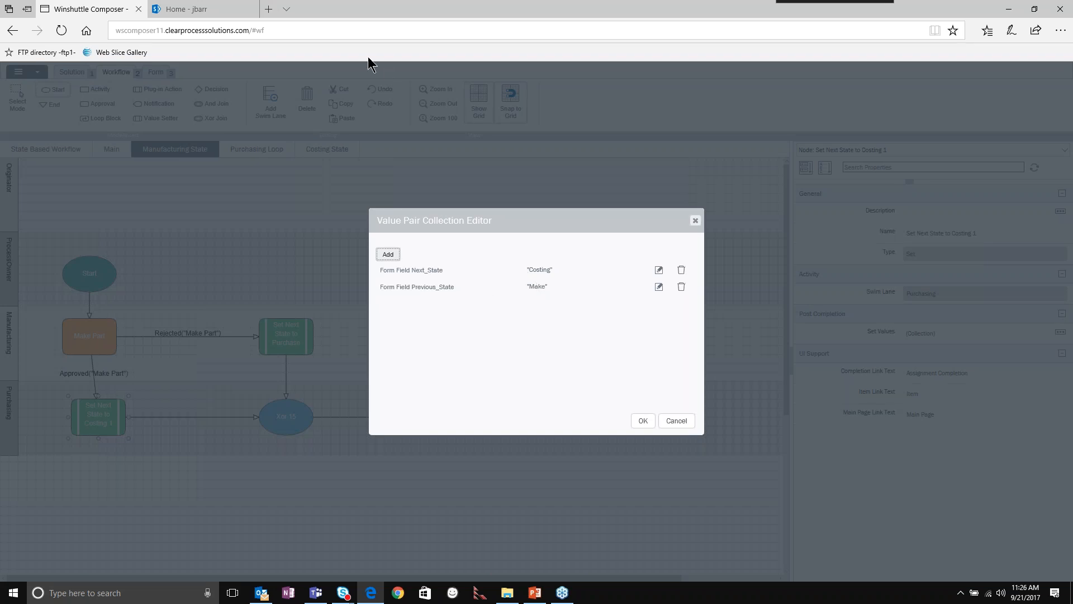
- Switch to the SharePoint task list, approve the Make Part task, and open the Costing task for the same request
{"action": "left_click", "coordinate": [204, 9]}
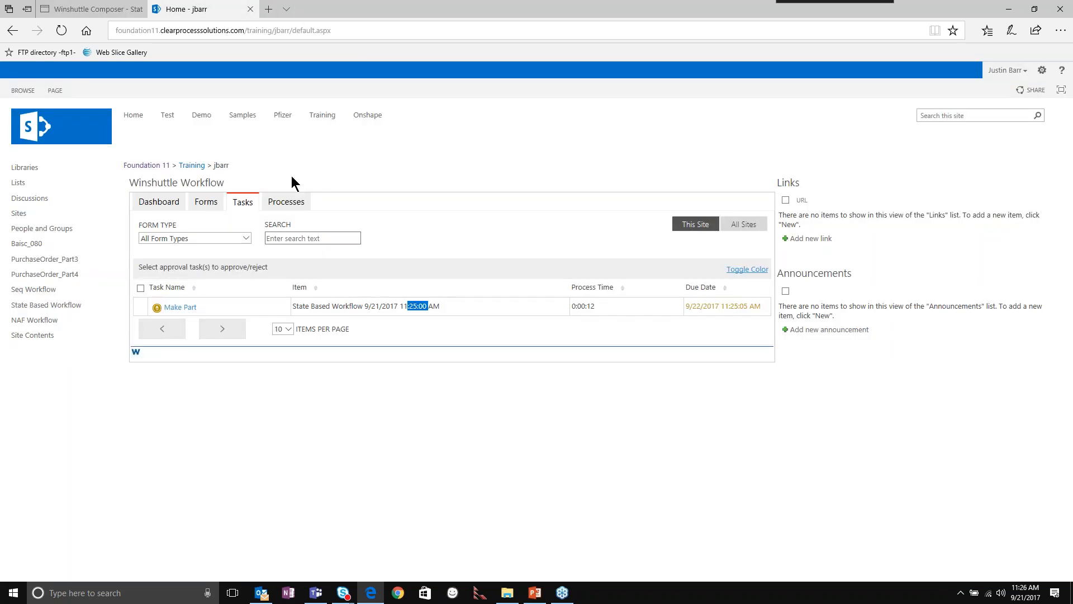
{"action": "left_click", "coordinate": [180, 308]}
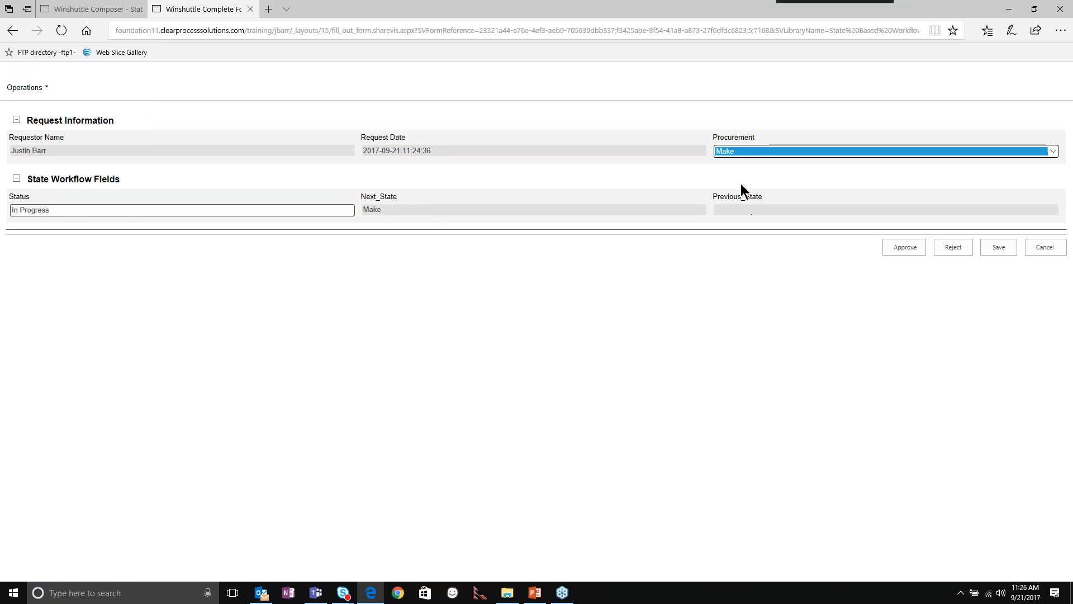
{"action": "left_click", "coordinate": [914, 249]}
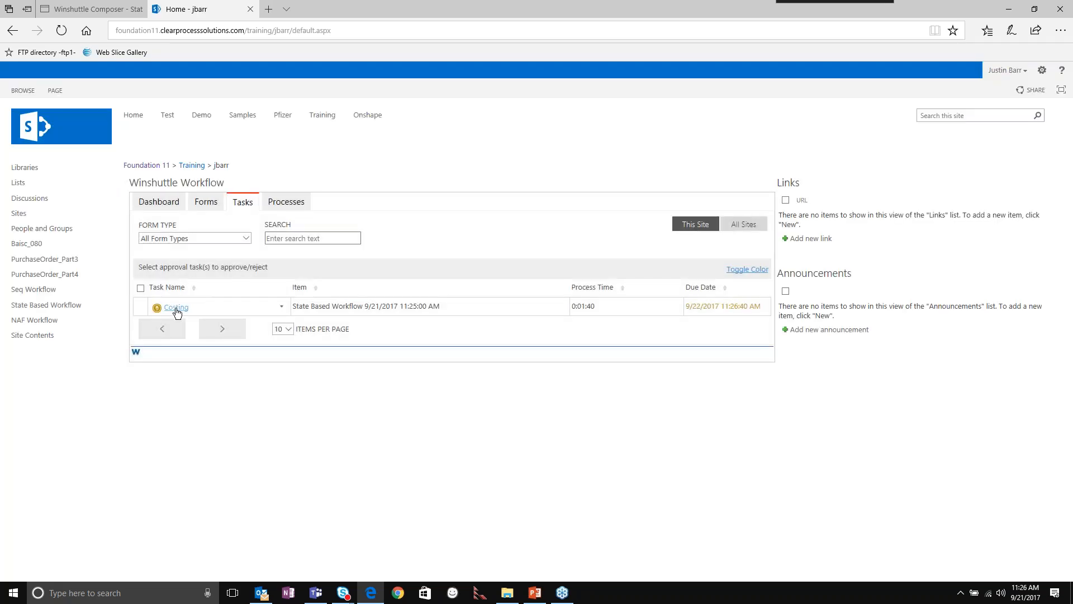
{"action": "left_click_drag", "start_coordinate": [178, 310], "coordinate": [170, 322]}
{"action": "left_click", "coordinate": [177, 308]}
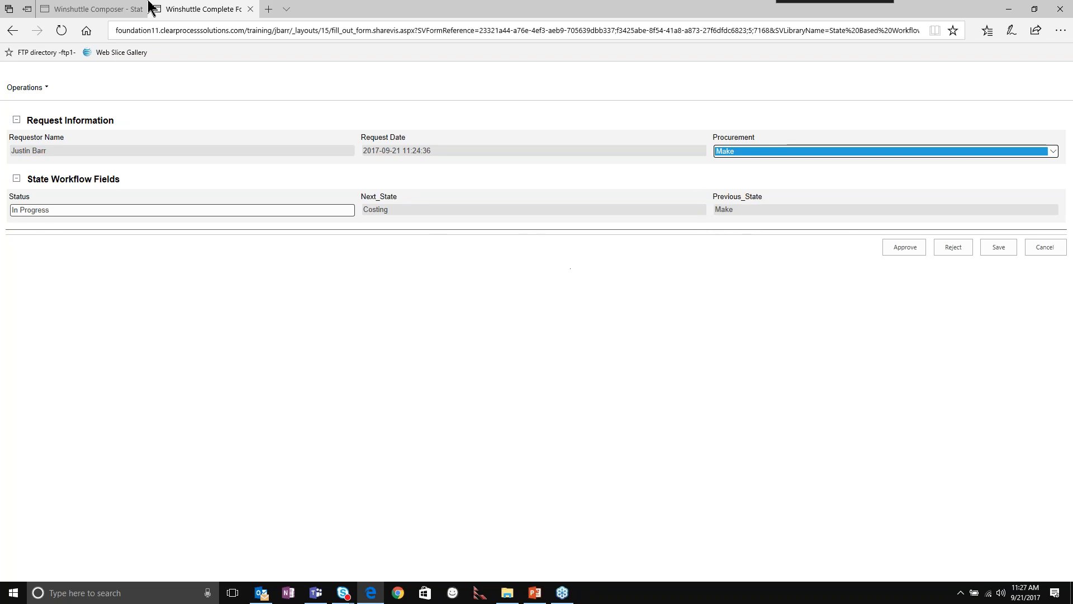
- In Winshuttle Composer, close the value pair editor unchanged and trace the Costing State rejection path to Set Next State to Previous State
{"action": "left_click", "coordinate": [106, 10]}
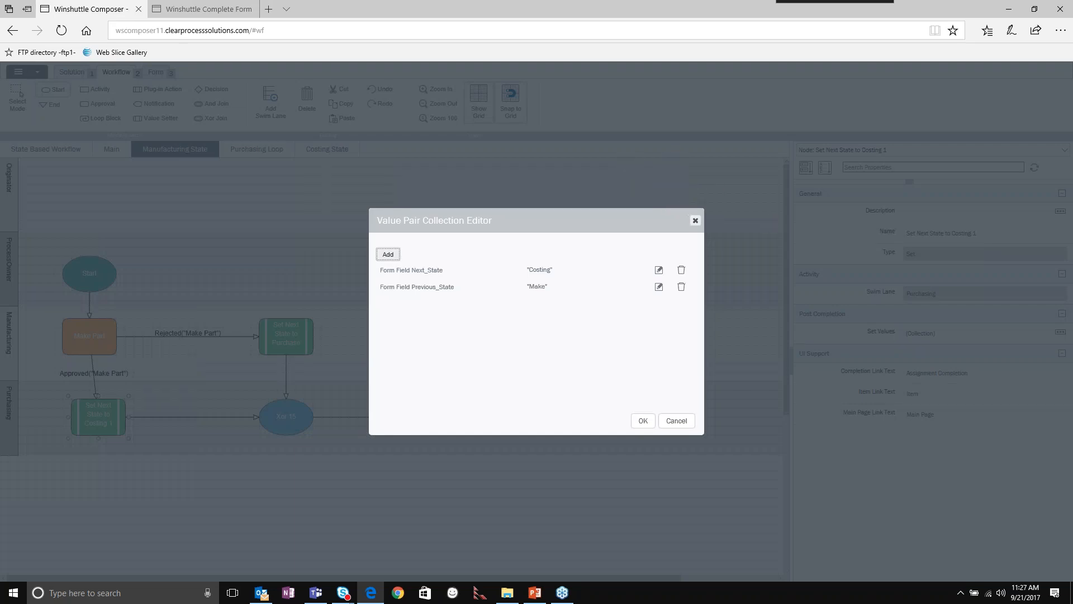
{"action": "left_click", "coordinate": [695, 220]}
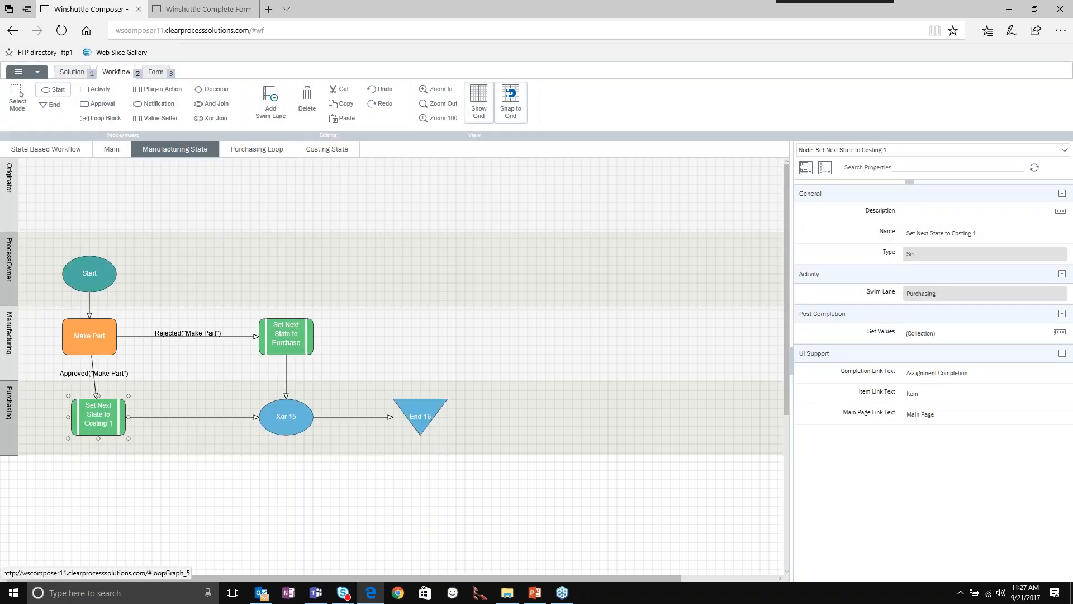
{"action": "left_click", "coordinate": [327, 149]}
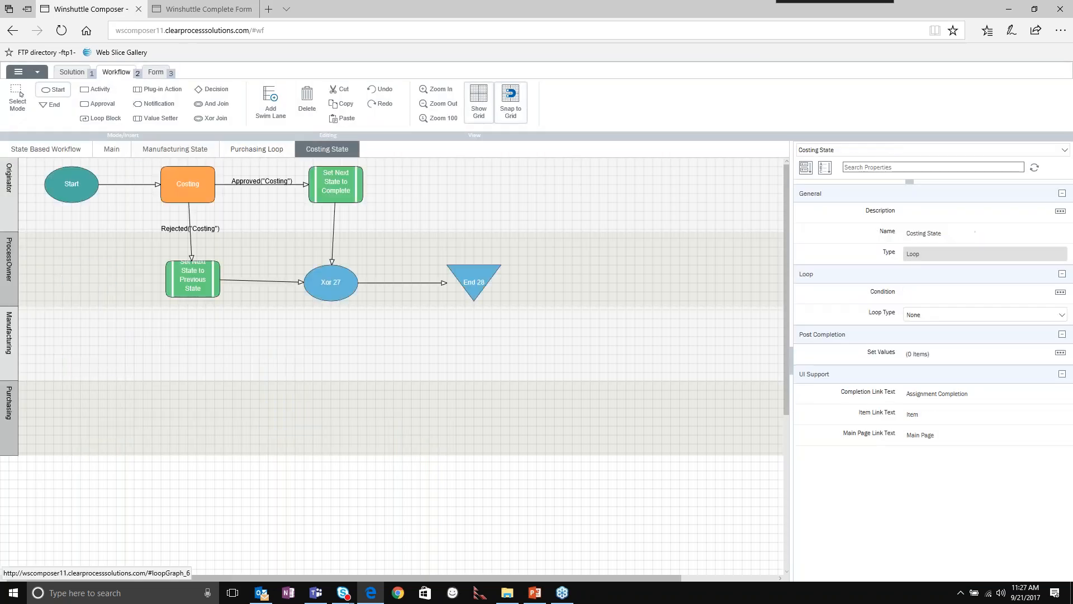
{"action": "left_click", "coordinate": [186, 186]}
{"action": "left_click", "coordinate": [185, 276]}
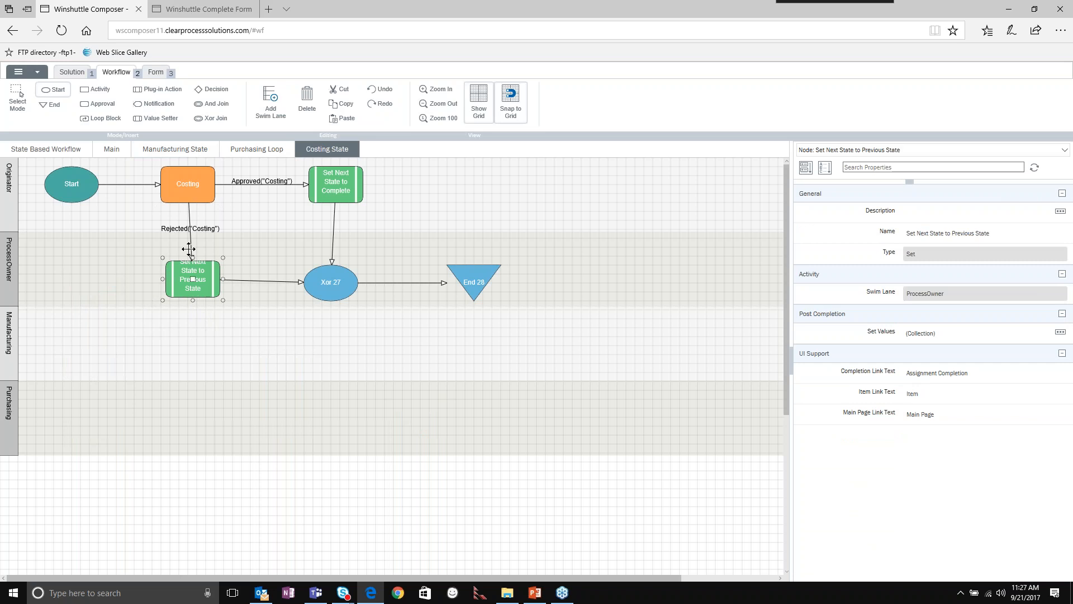
- Return to the open SharePoint form, reject the Costing task, and reject the Make Part task for the same request
{"action": "left_click", "coordinate": [192, 9]}
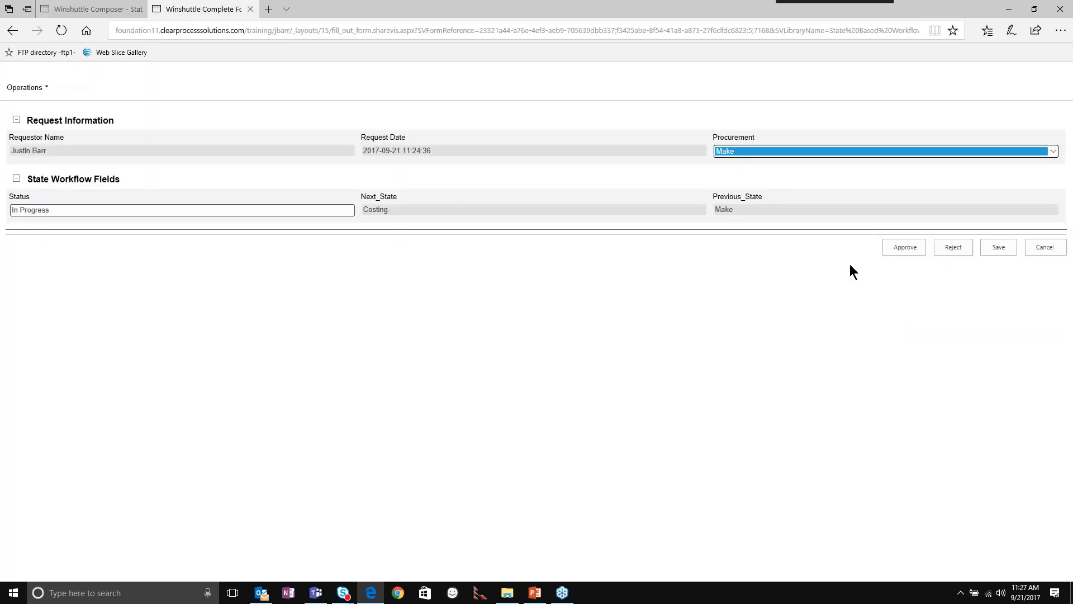
{"action": "left_click", "coordinate": [953, 249]}
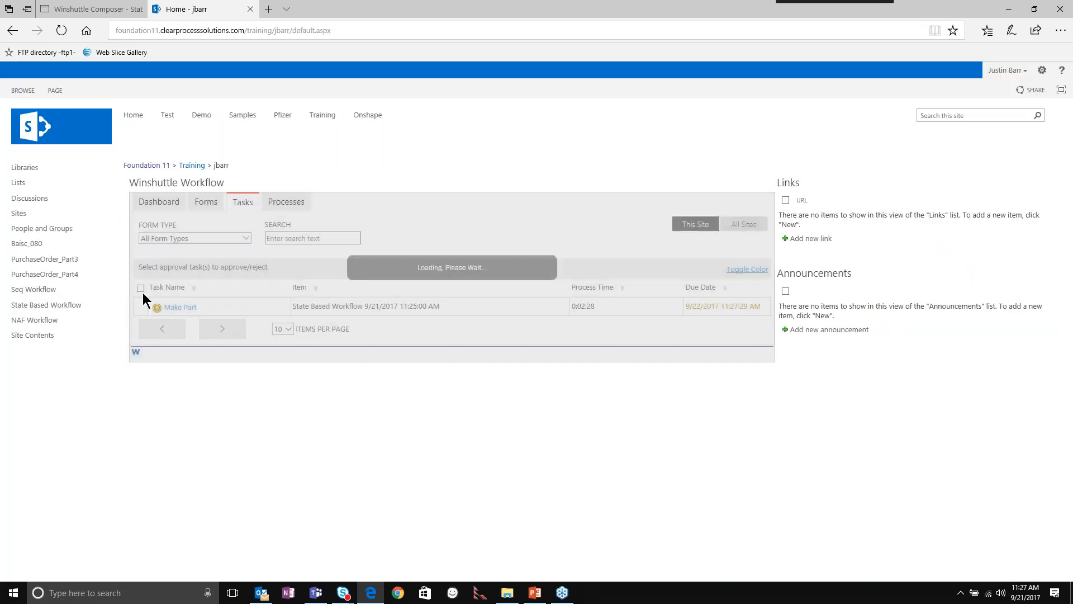
{"action": "left_click", "coordinate": [182, 308]}
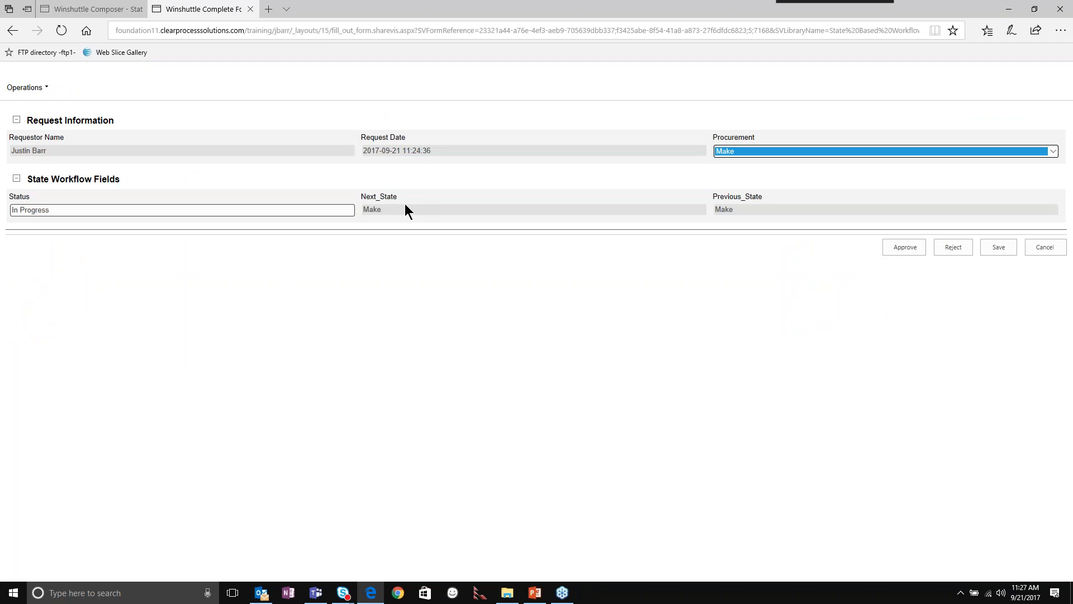
{"action": "left_click", "coordinate": [953, 247]}
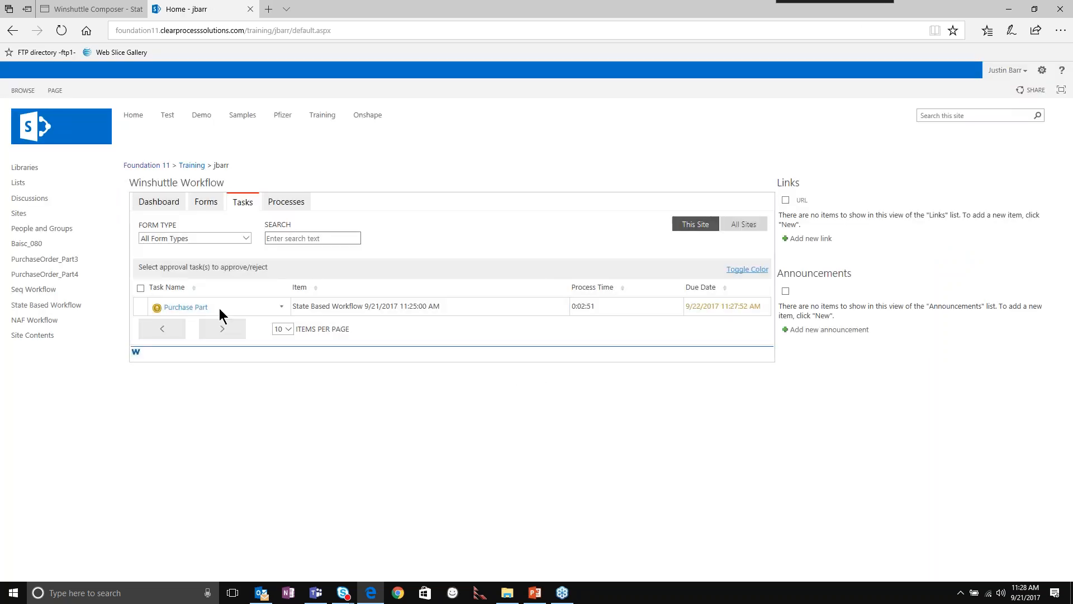
- Open the Purchase Part task, check its Next_State field, and approve the task
{"action": "left_click", "coordinate": [191, 307]}
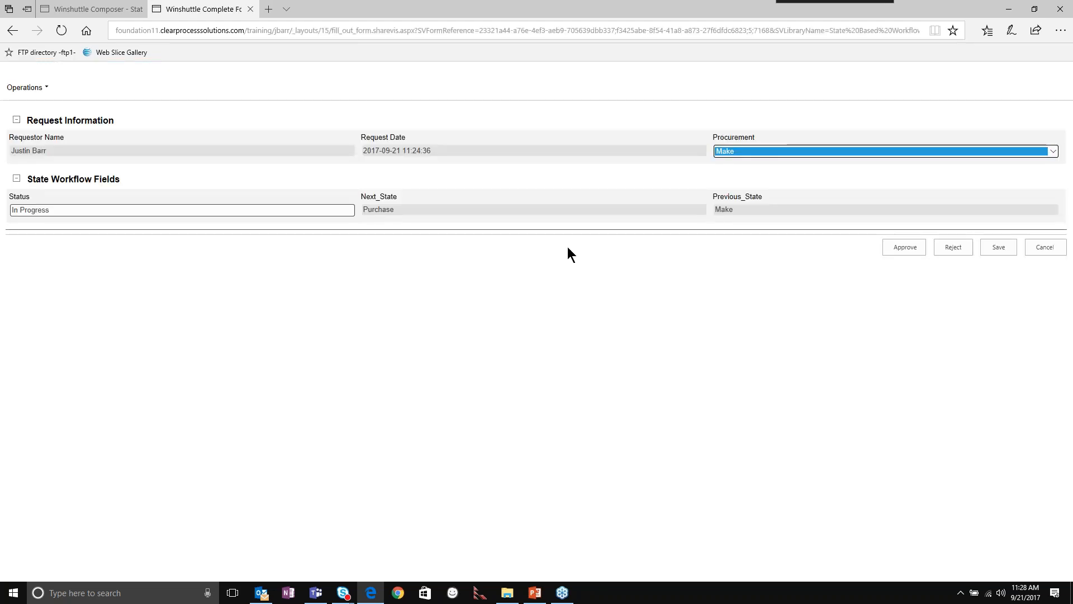
{"action": "left_click_drag", "start_coordinate": [361, 197], "coordinate": [400, 199]}
{"action": "left_click", "coordinate": [409, 210]}
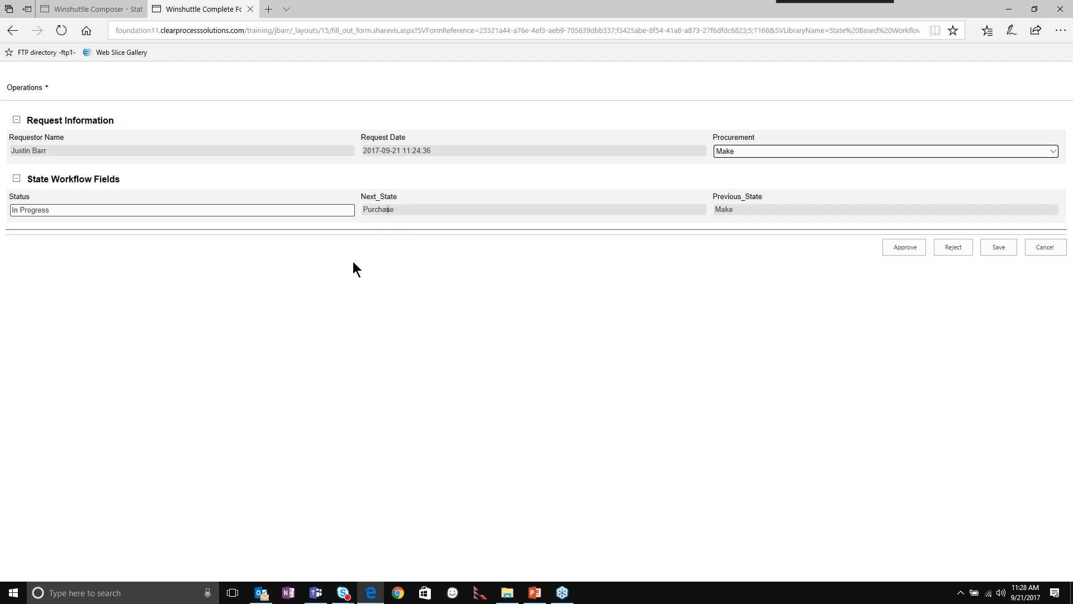
{"action": "left_click", "coordinate": [904, 247]}
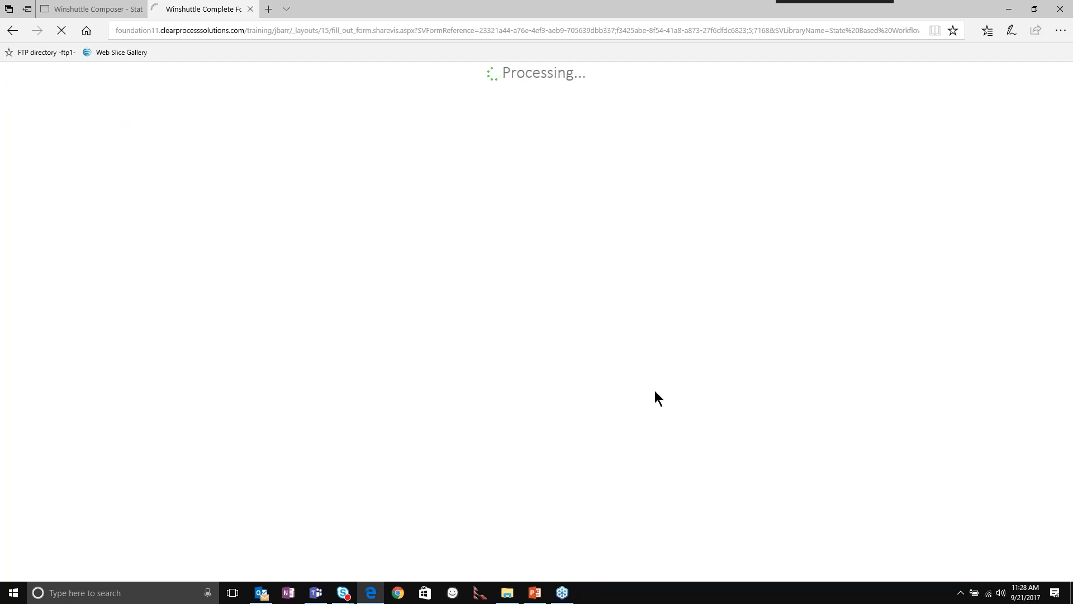
- In Winshuttle Composer's Purchasing Loop, trace the approved Purchase Part path and review the values set by Set Next State to Costing 1 21
{"action": "left_click", "coordinate": [96, 11]}
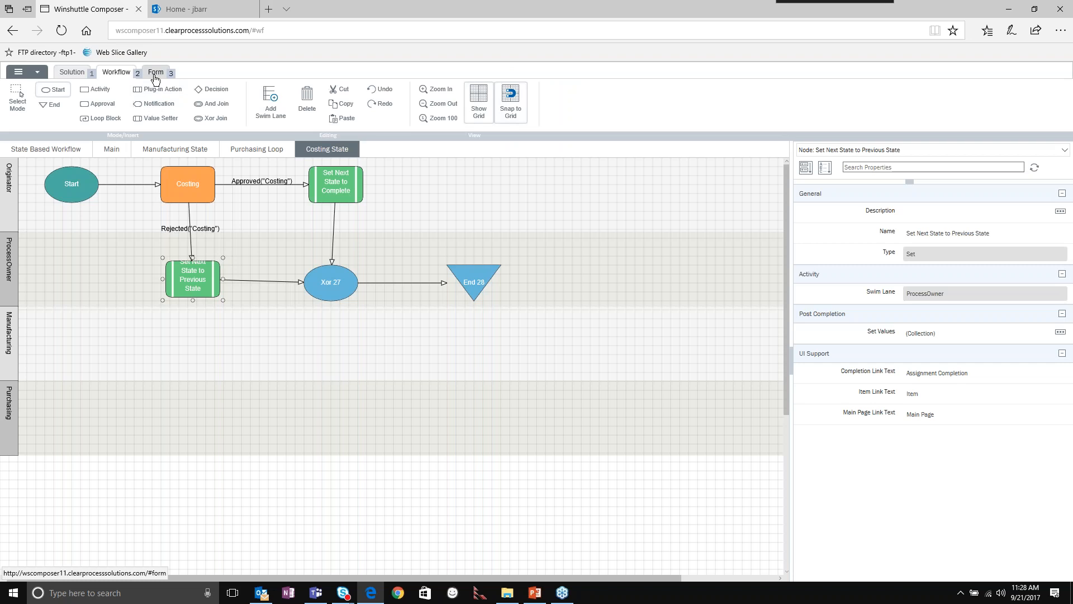
{"action": "left_click", "coordinate": [257, 149]}
{"action": "left_click", "coordinate": [201, 409]}
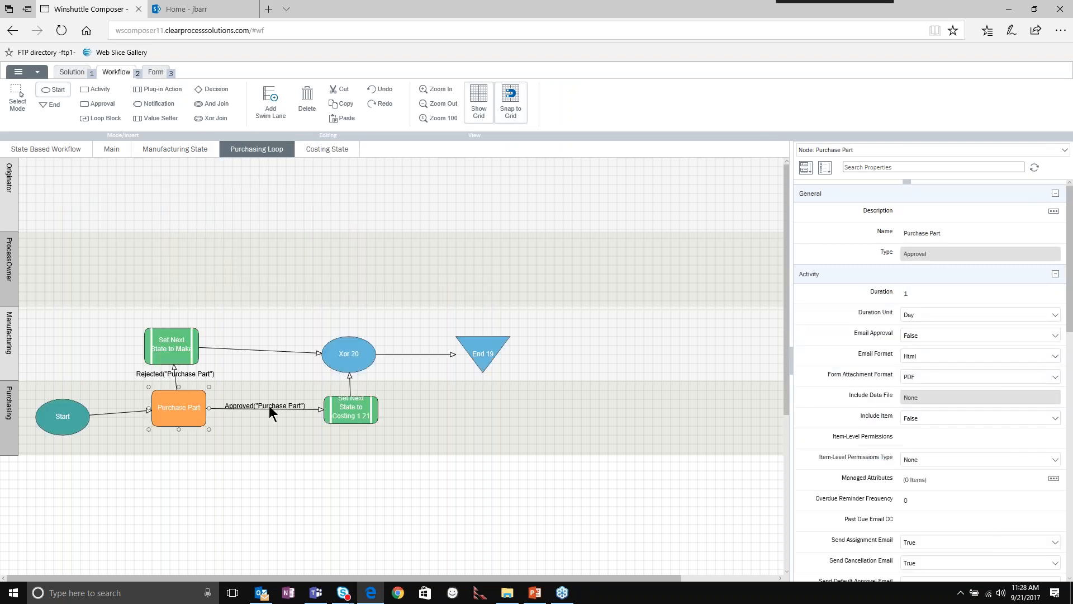
{"action": "left_click", "coordinate": [337, 405]}
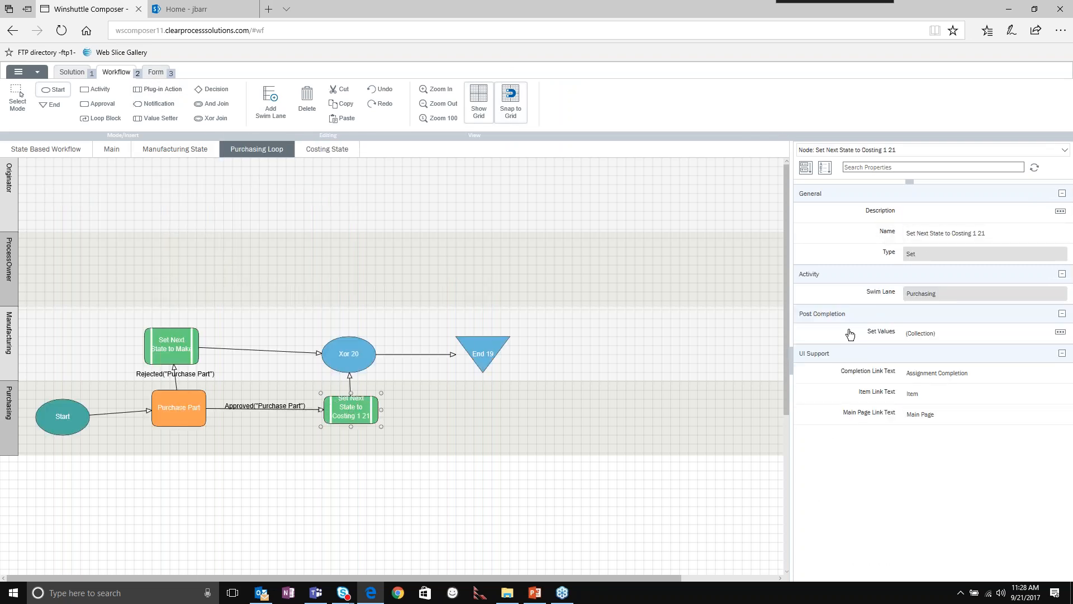
{"action": "left_click", "coordinate": [1060, 332]}
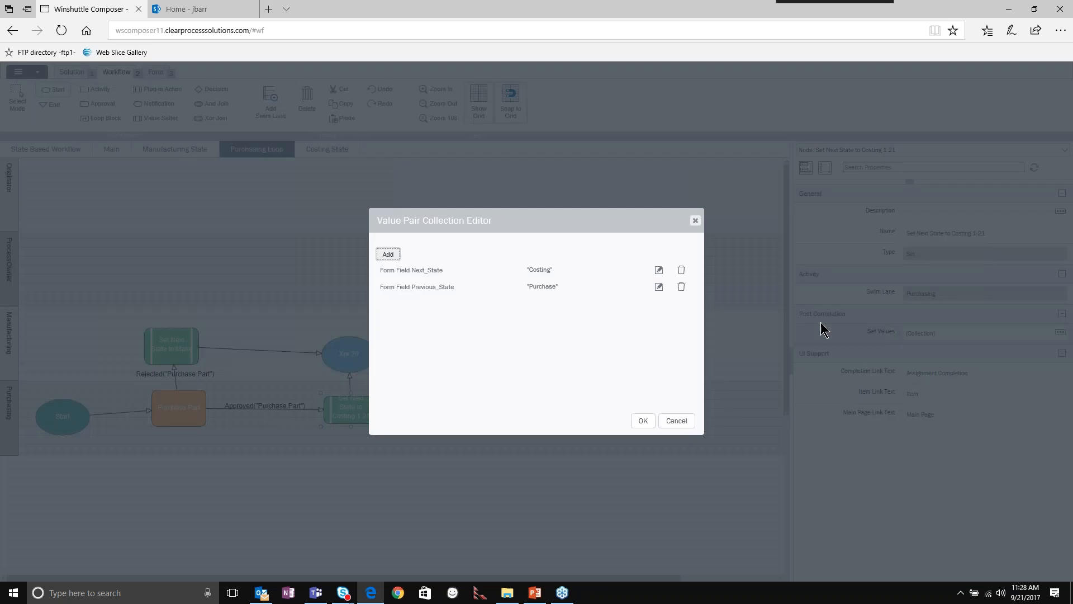
{"action": "left_click", "coordinate": [415, 271]}
{"action": "left_click", "coordinate": [696, 220]}
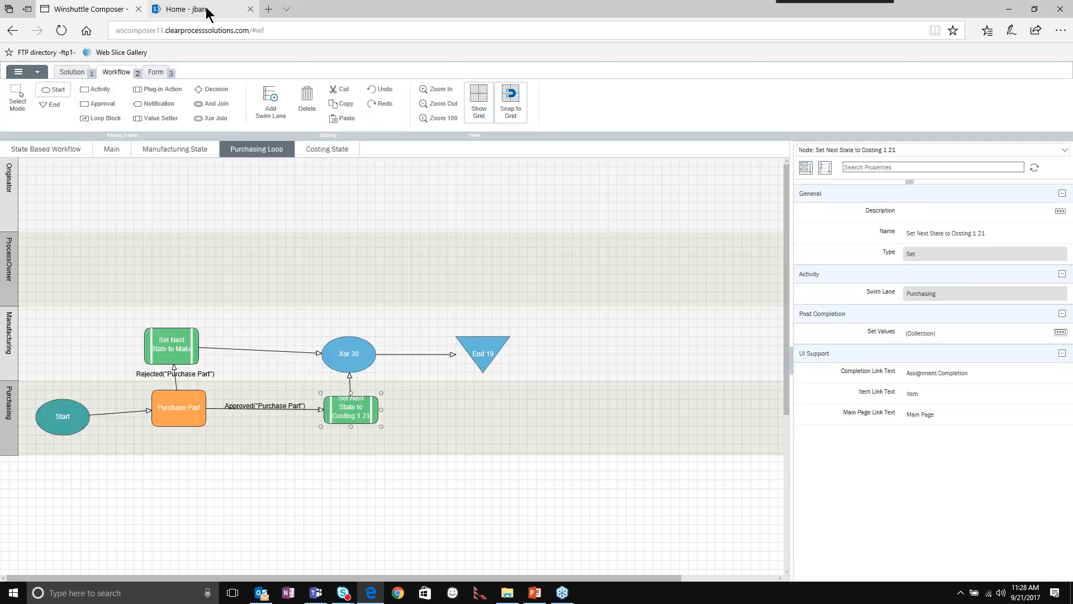
- Switch to the SharePoint task list, open the Costing task, and examine its Previous_State field
{"action": "left_click", "coordinate": [207, 12]}
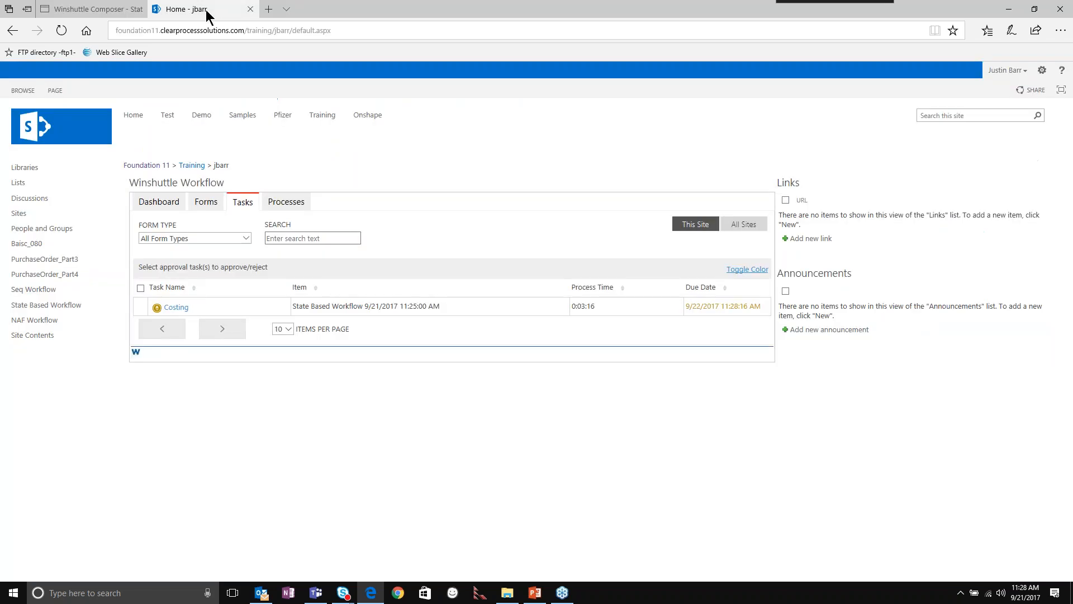
{"action": "left_click", "coordinate": [176, 309]}
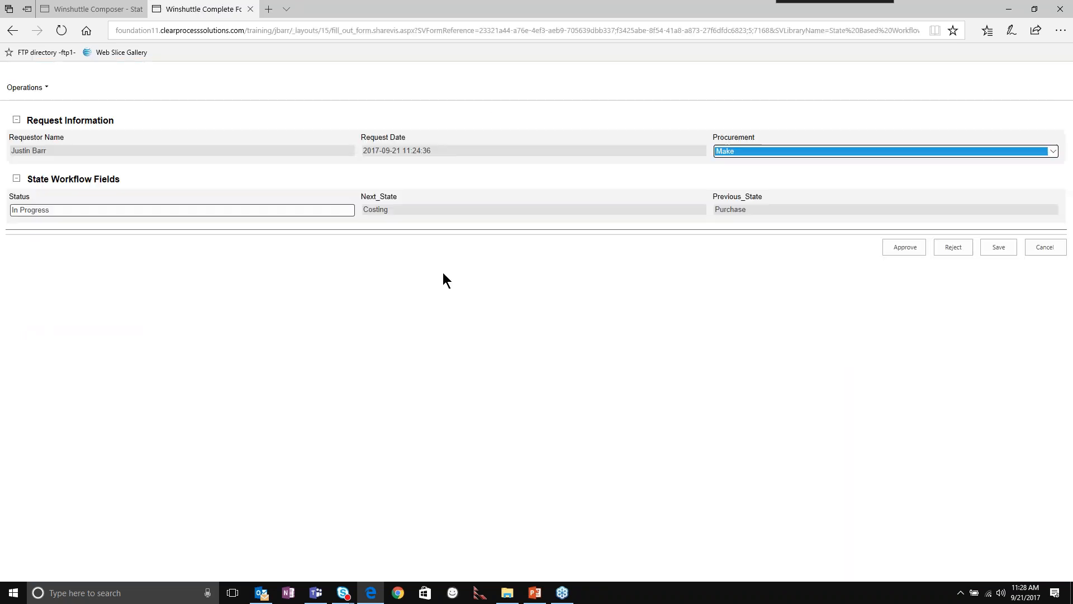
{"action": "left_click", "coordinate": [771, 210]}
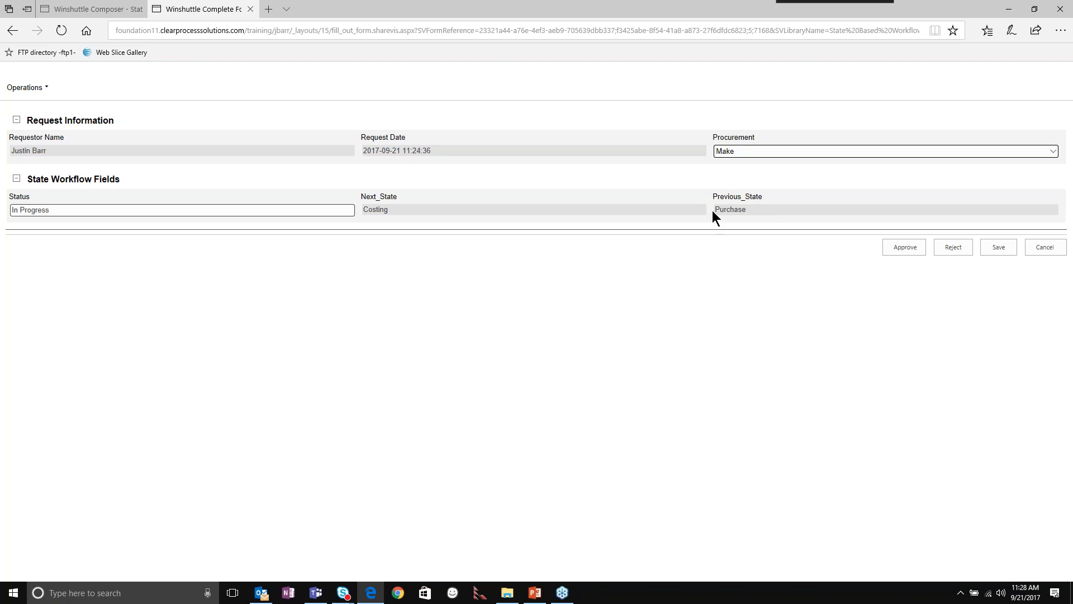
- Reject the open Costing task, and approve the Purchase Part task for the same State Based Workflow request
{"action": "left_click", "coordinate": [952, 247]}
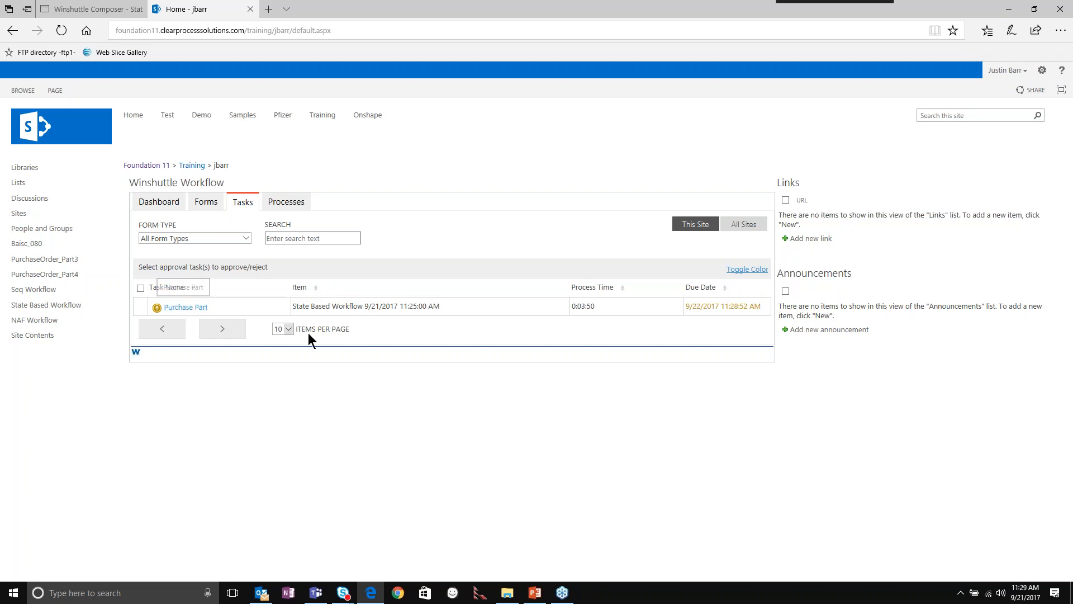
{"action": "left_click", "coordinate": [184, 308]}
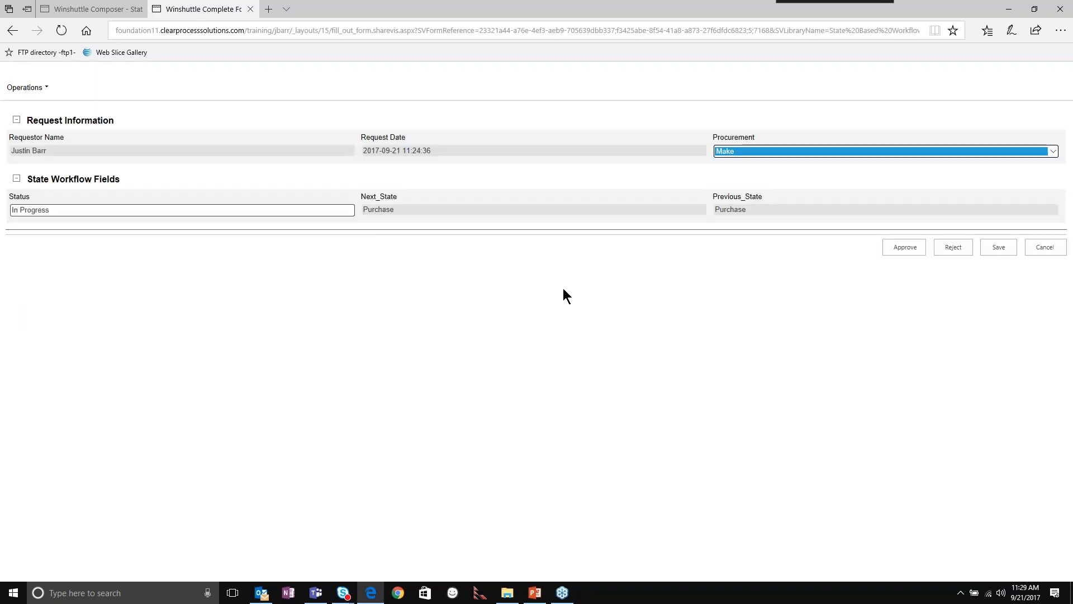
{"action": "left_click", "coordinate": [892, 251]}
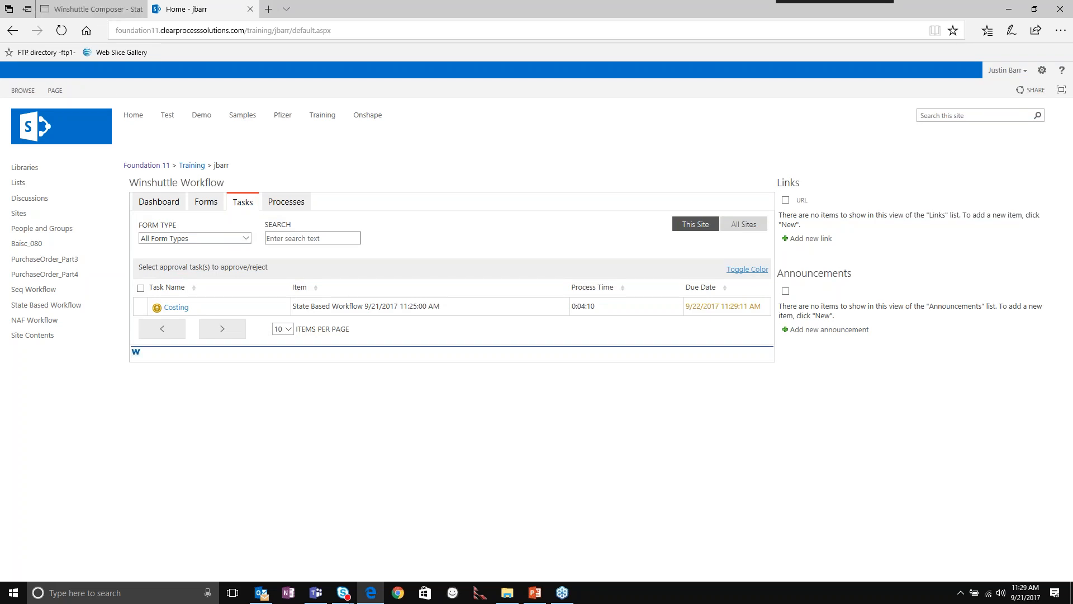
- Open the Costing task for the 9/21/2017 11:25:00 AM request and approve it
{"action": "left_click", "coordinate": [177, 306]}
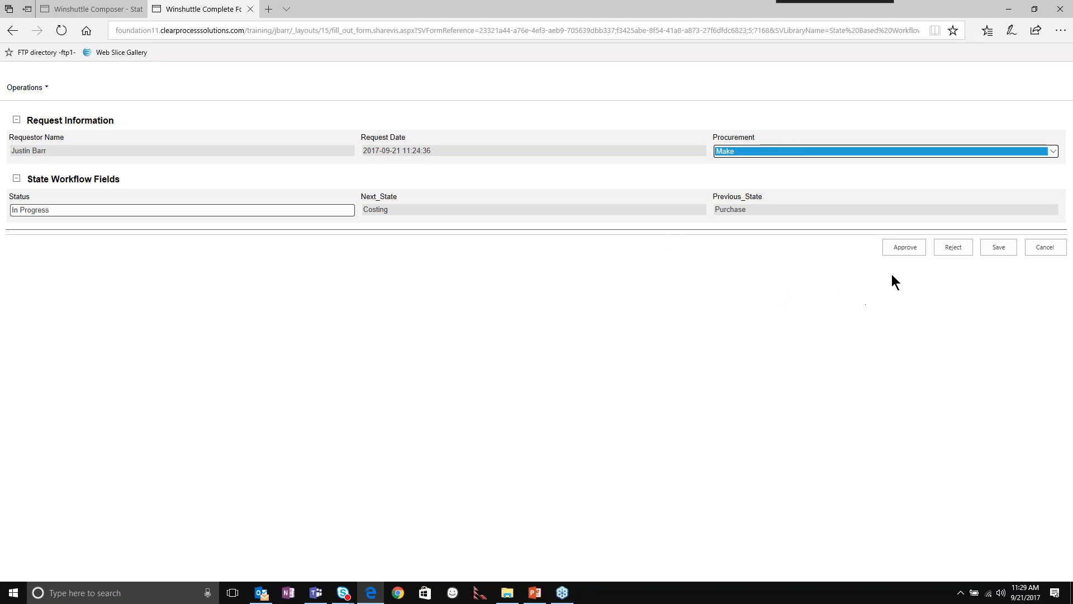
{"action": "left_click", "coordinate": [913, 251]}
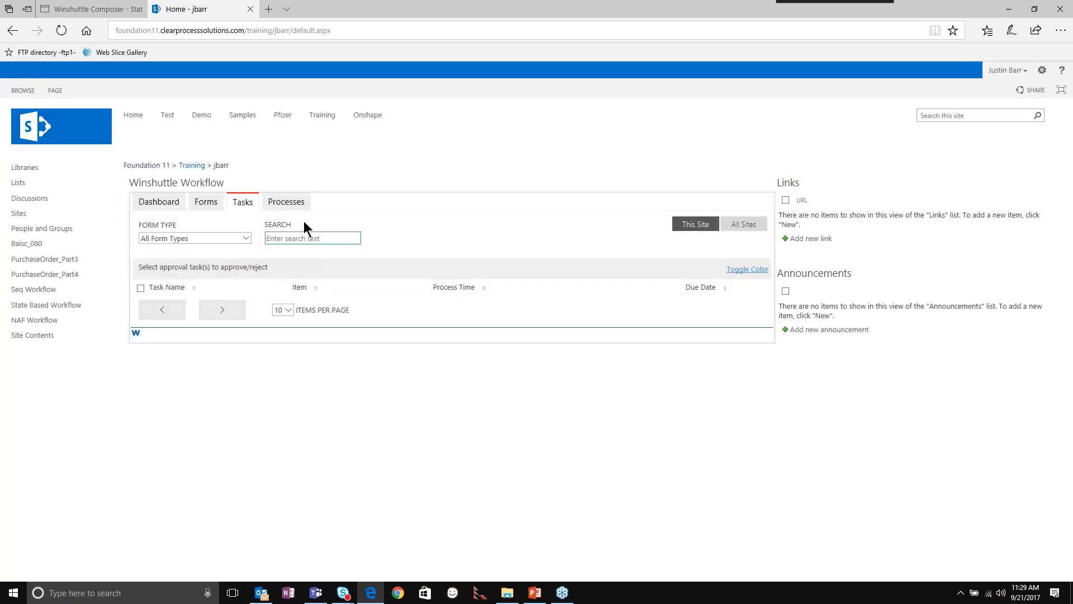
- List the State Based Workflow forms and review the Process History of the 9/21/2017 11:25:00 AM form
{"action": "left_click", "coordinate": [207, 202]}
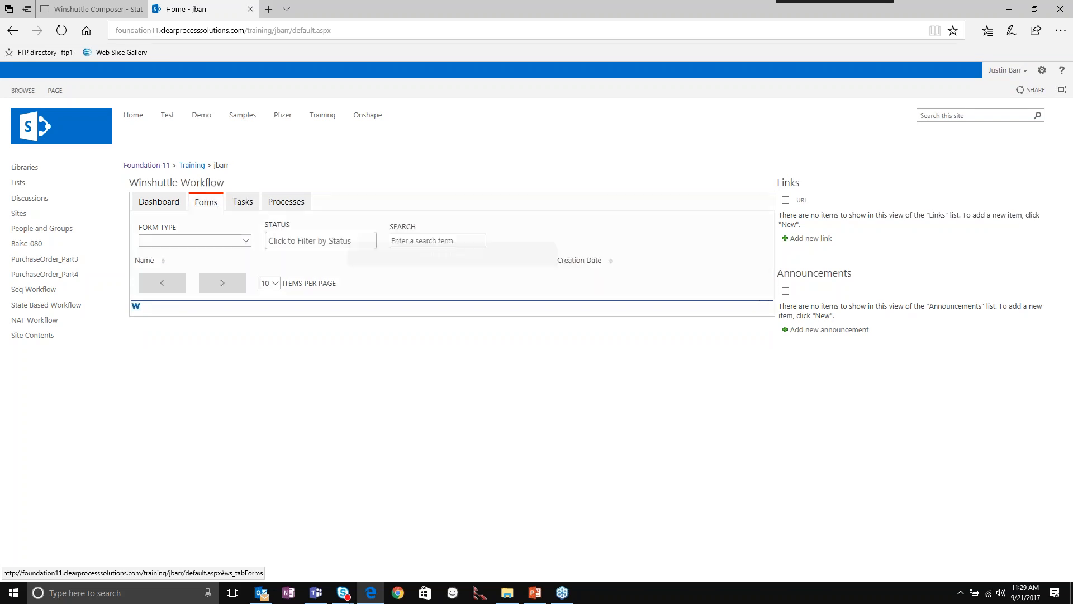
{"action": "left_click", "coordinate": [170, 237]}
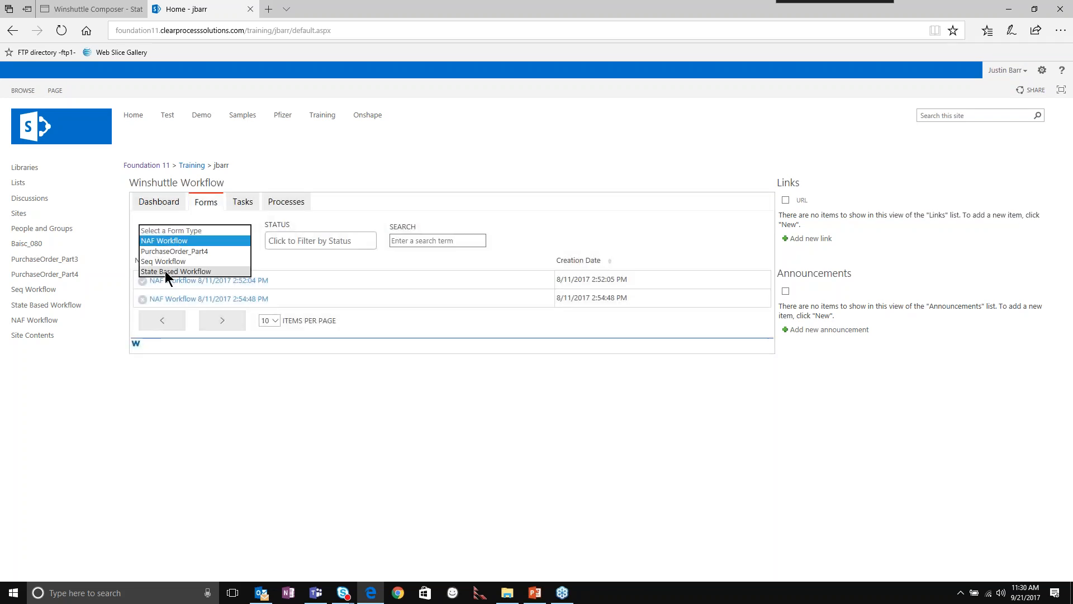
{"action": "left_click", "coordinate": [165, 271]}
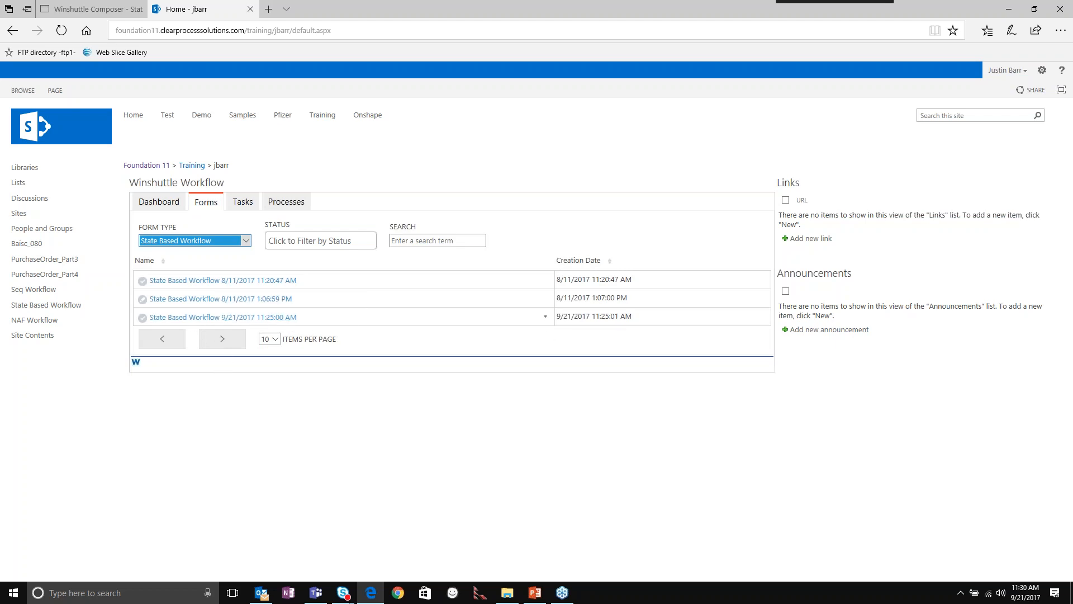
{"action": "right_click", "coordinate": [543, 319]}
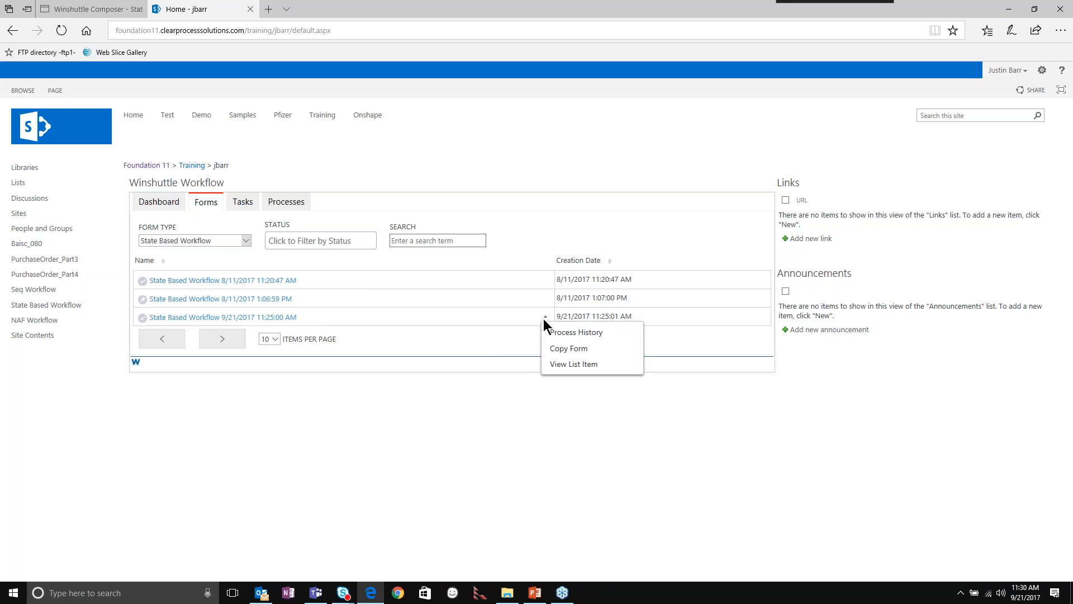
{"action": "left_click", "coordinate": [571, 336]}
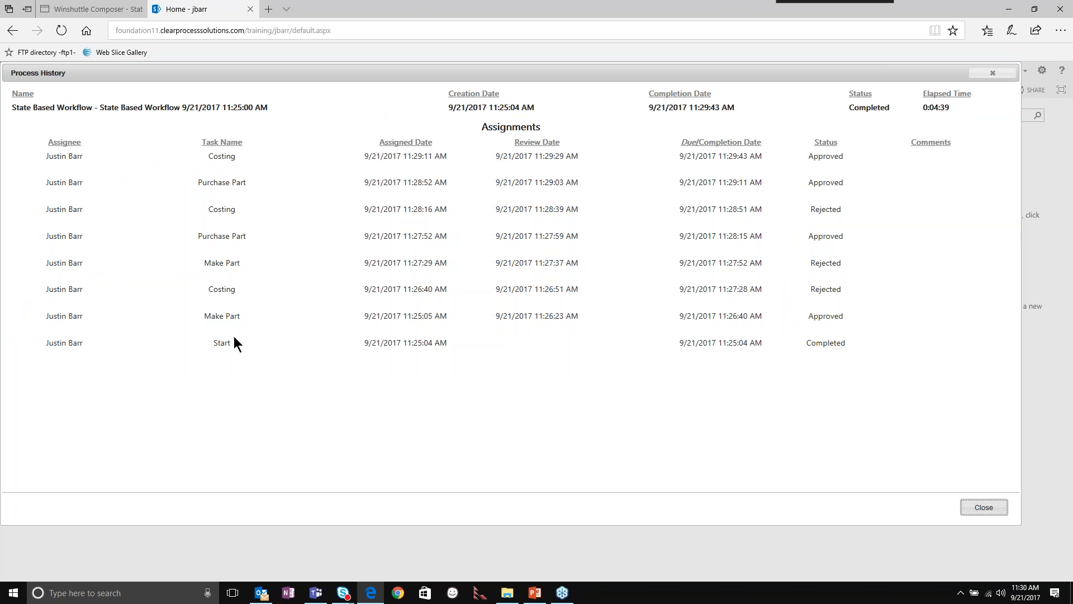
{"action": "left_click_drag", "start_coordinate": [233, 343], "coordinate": [204, 317]}
{"action": "left_click", "coordinate": [232, 285]}
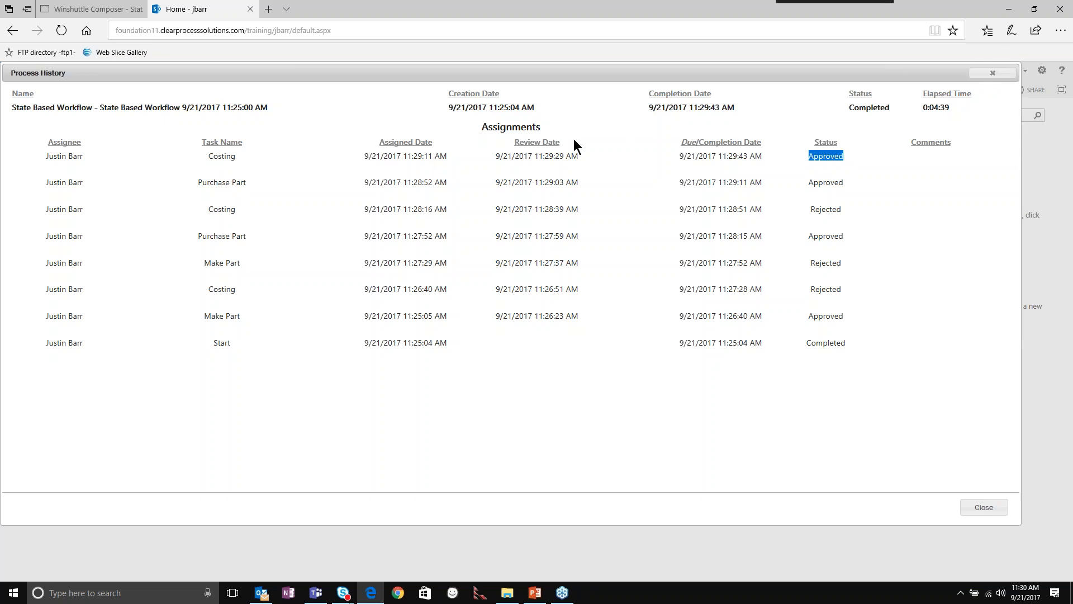
{"action": "left_click", "coordinate": [992, 73]}
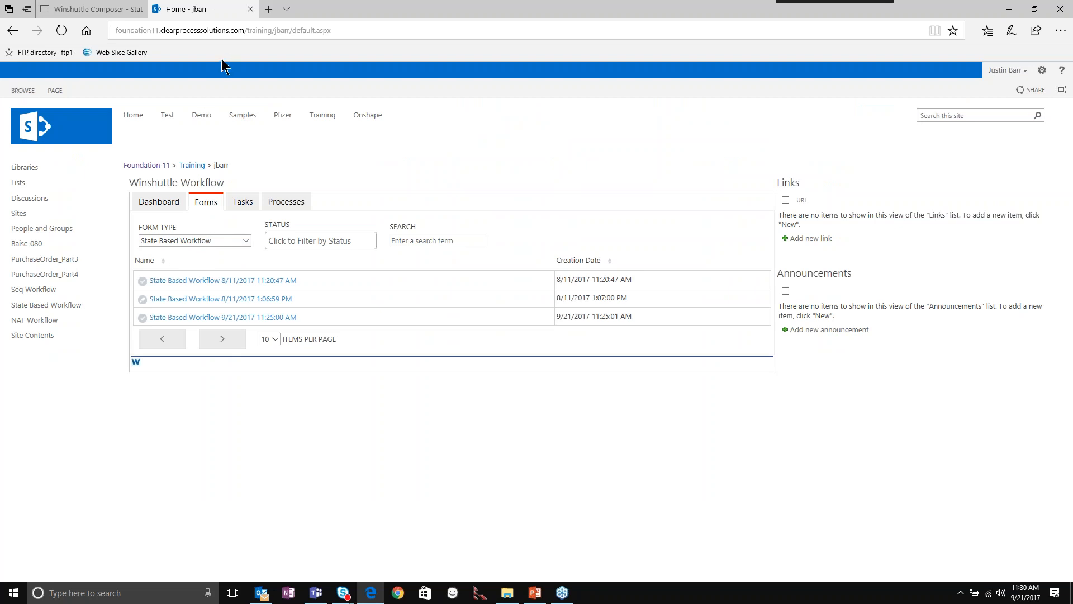
- Switch to Winshuttle Composer and compare the Manufacturing State, Purchasing Loop and Costing State diagrams
{"action": "left_click", "coordinate": [102, 14]}
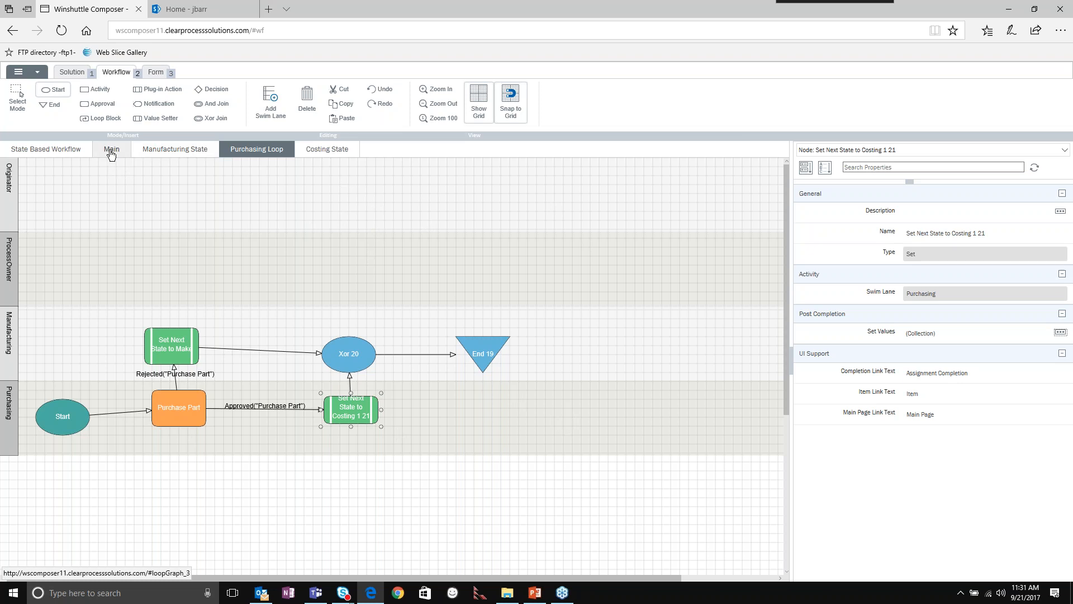
{"action": "left_click", "coordinate": [170, 154]}
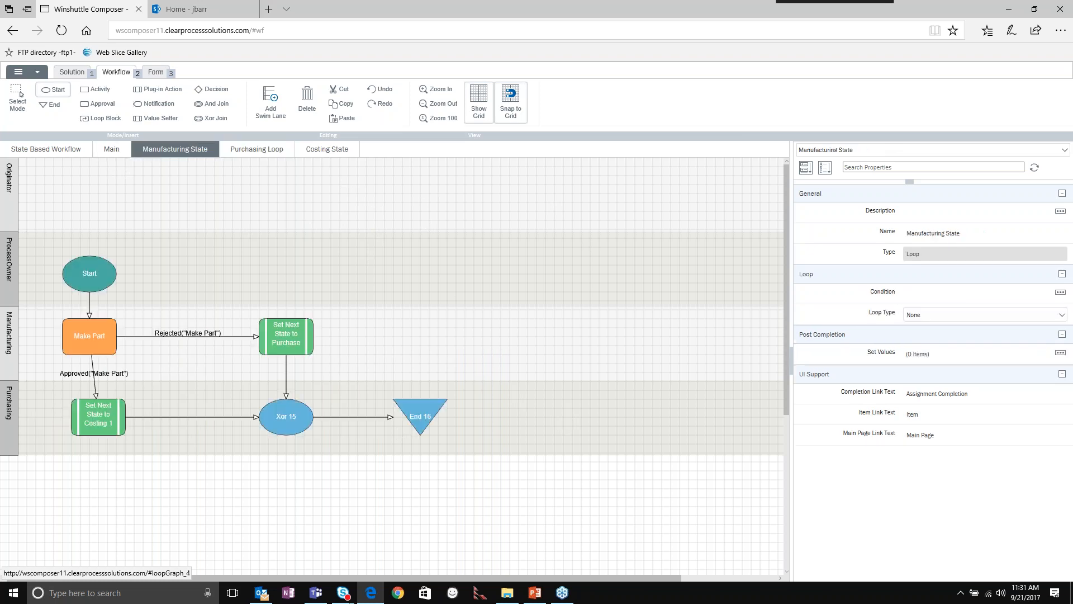
{"action": "left_click", "coordinate": [257, 153]}
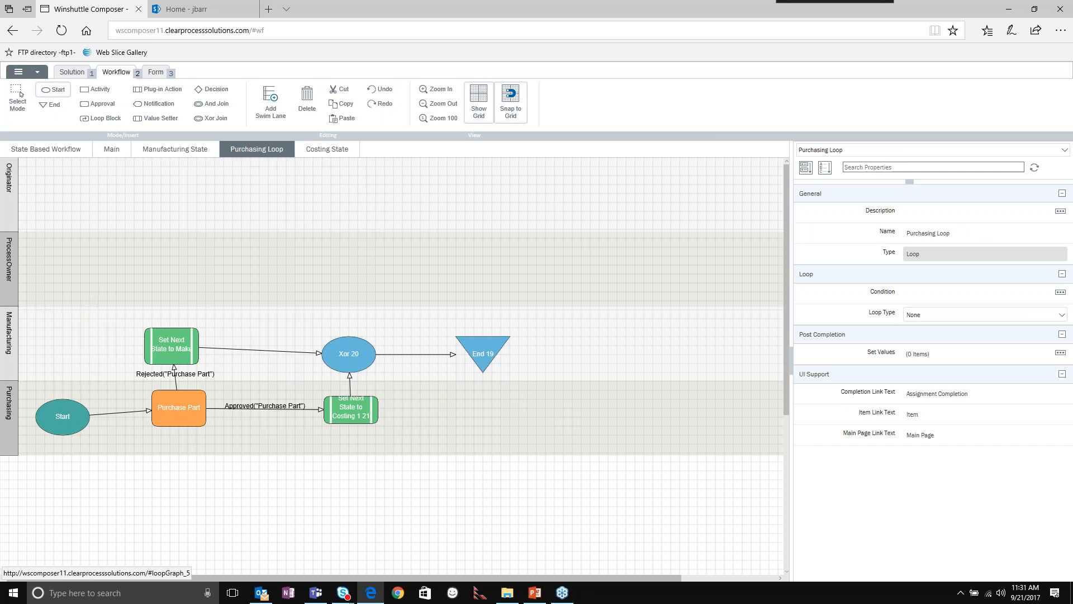
{"action": "left_click", "coordinate": [318, 156]}
{"action": "left_click", "coordinate": [255, 154]}
{"action": "left_click", "coordinate": [196, 157]}
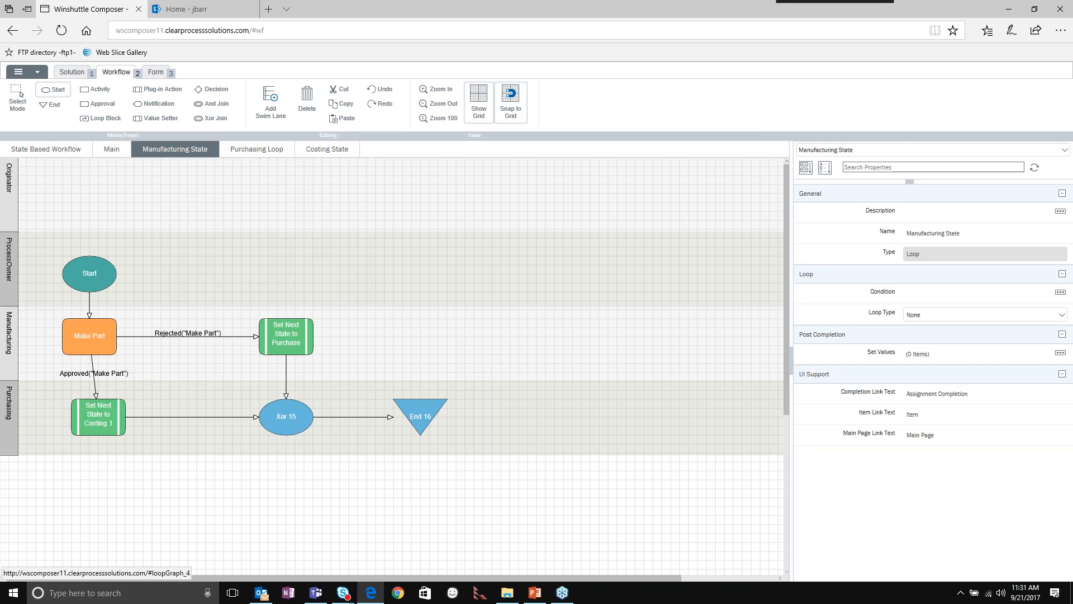
{"action": "left_click", "coordinate": [232, 155]}
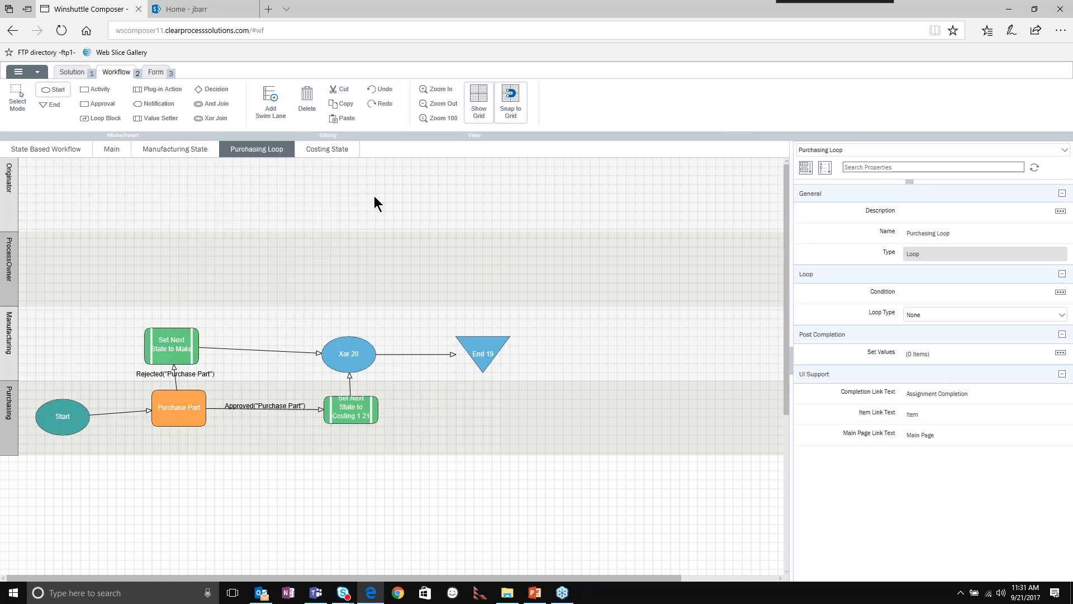
{"action": "left_click", "coordinate": [327, 149]}
- In the Main loop, examine the Manufacturing State, Purchasing Loop and Costing State blocks reached from Decision 8
{"action": "left_click", "coordinate": [112, 149]}
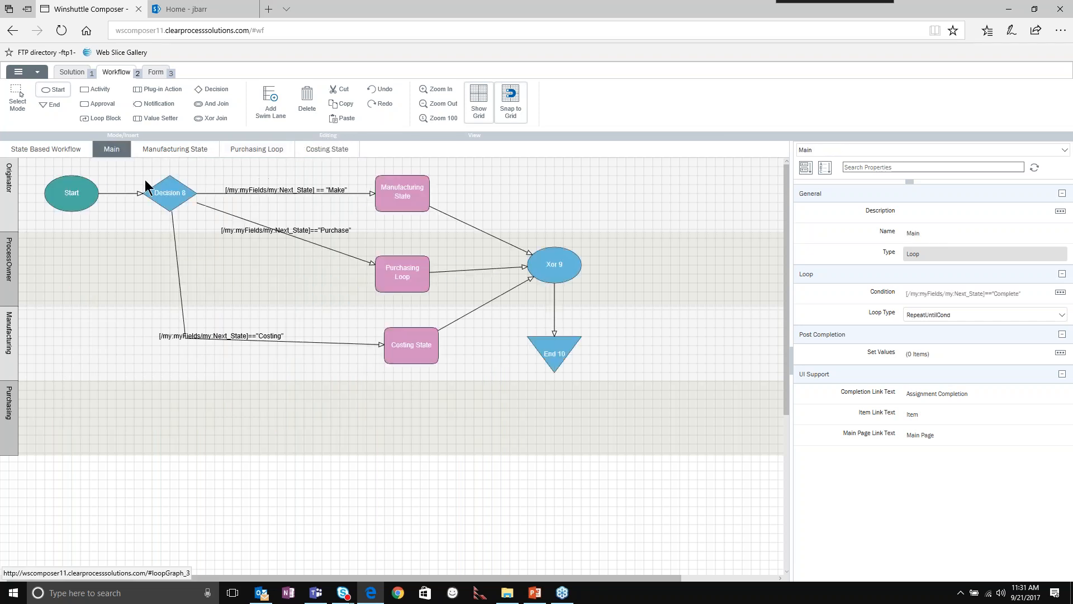
{"action": "left_click", "coordinate": [386, 188]}
{"action": "left_click", "coordinate": [408, 284]}
{"action": "left_click", "coordinate": [427, 358]}
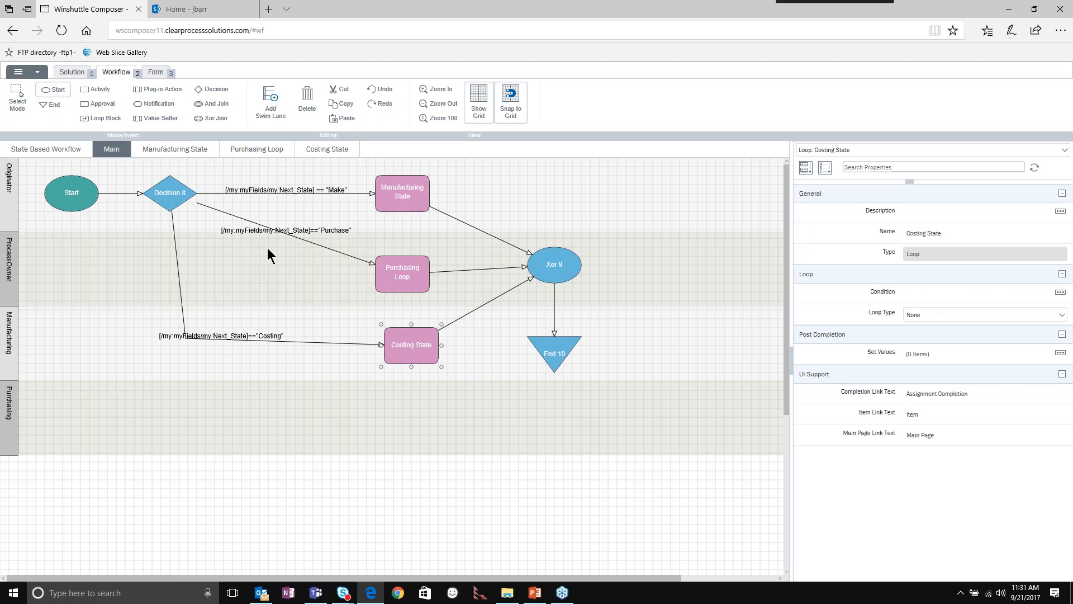
- Switch to the PowerPoint presentation, start the slide show from the Demo slide, and advance to Open Discussion / Questions
{"action": "key", "text": "alt+Tab"}
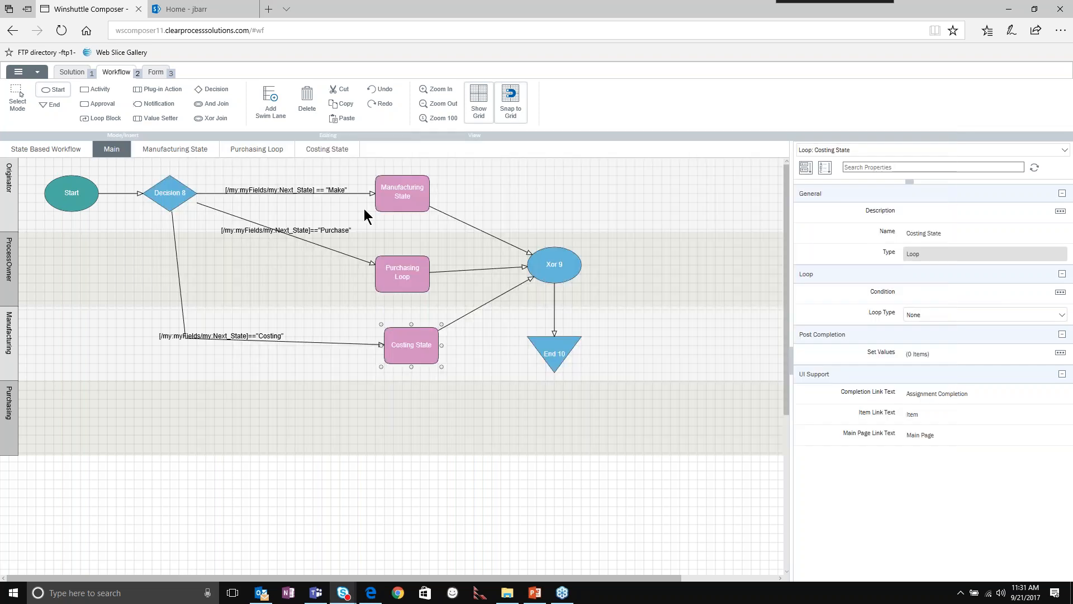
{"action": "key", "text": "alt+Tab"}
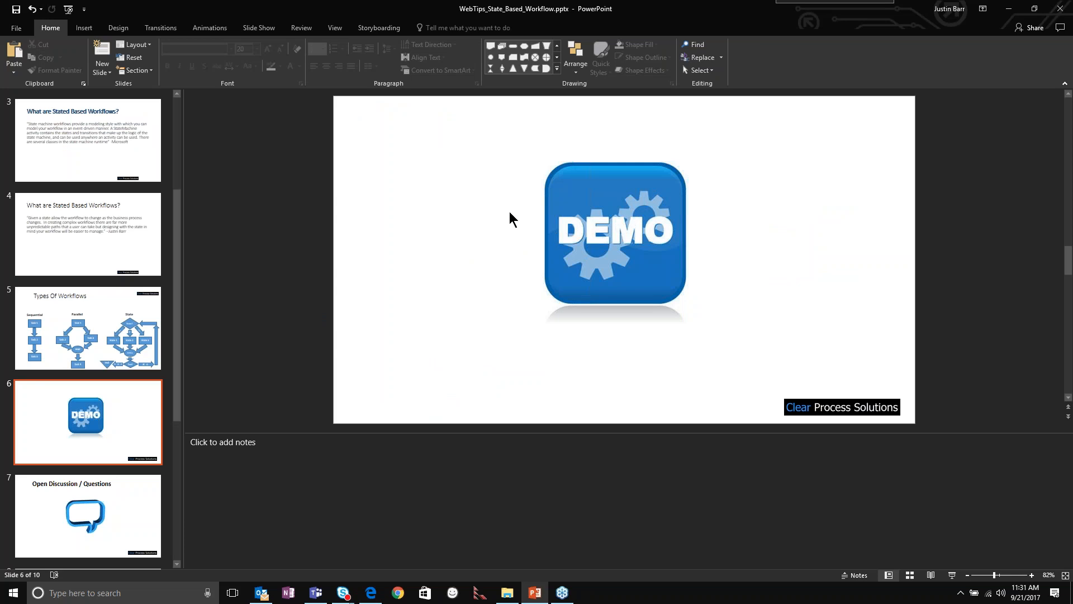
{"action": "key", "text": "shift+F5"}
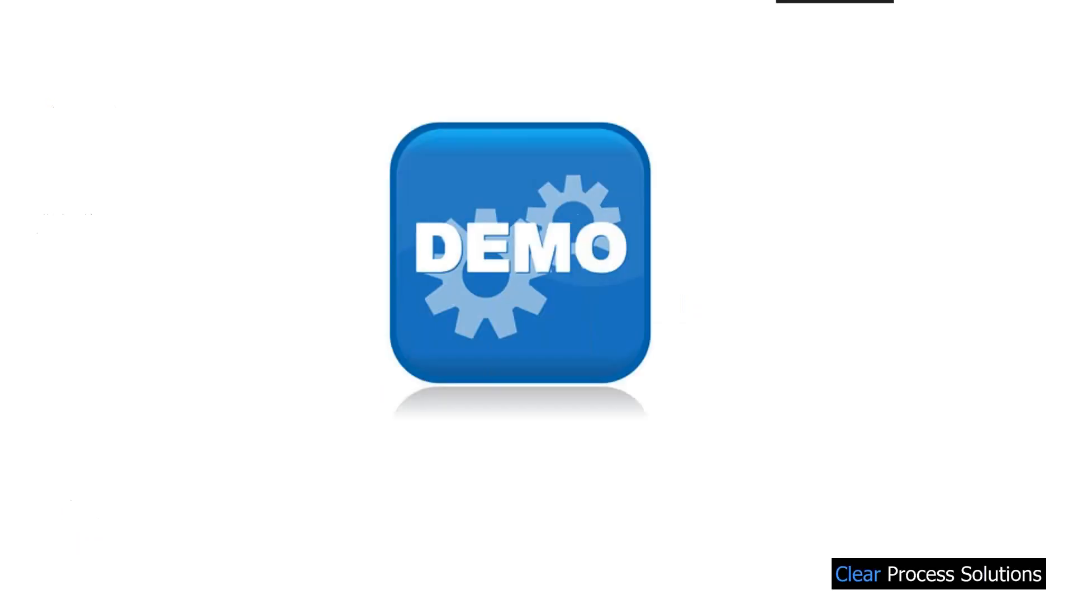
{"action": "key", "text": "Right"}
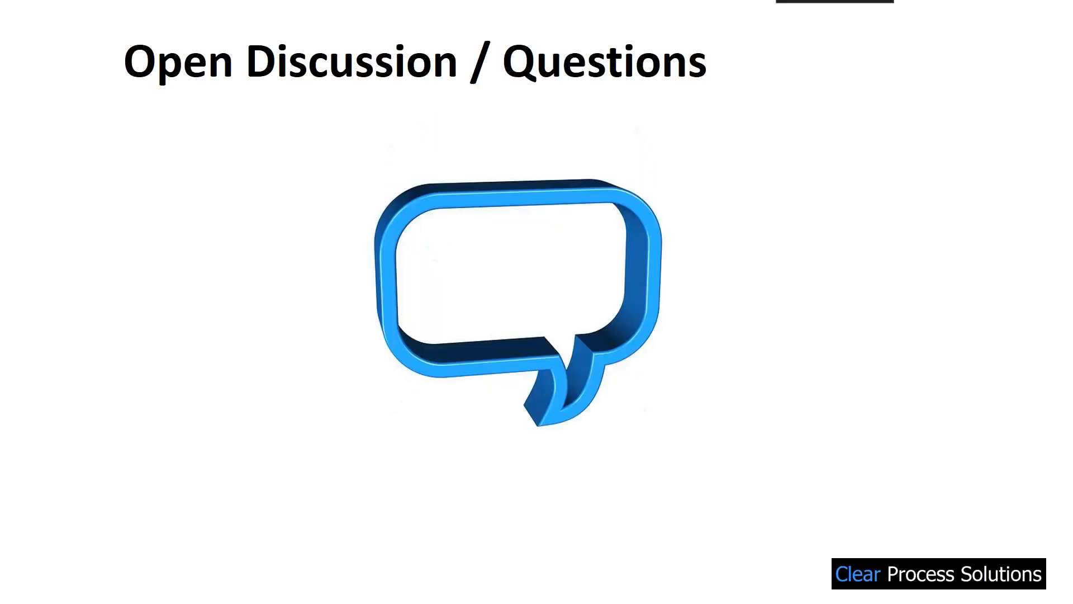